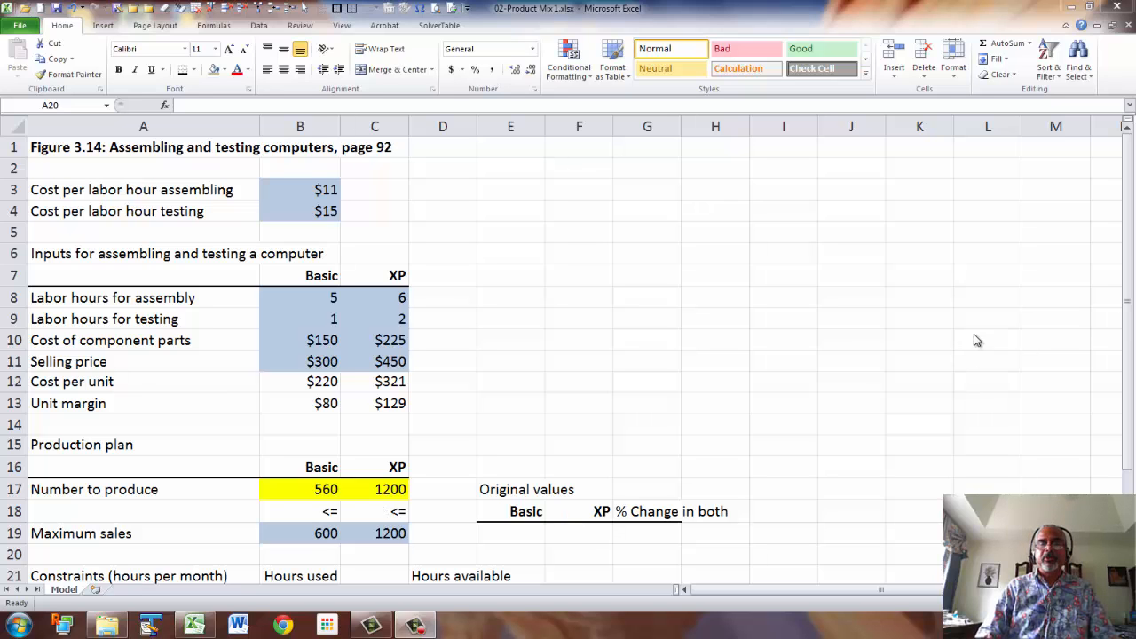
click(1131, 249)
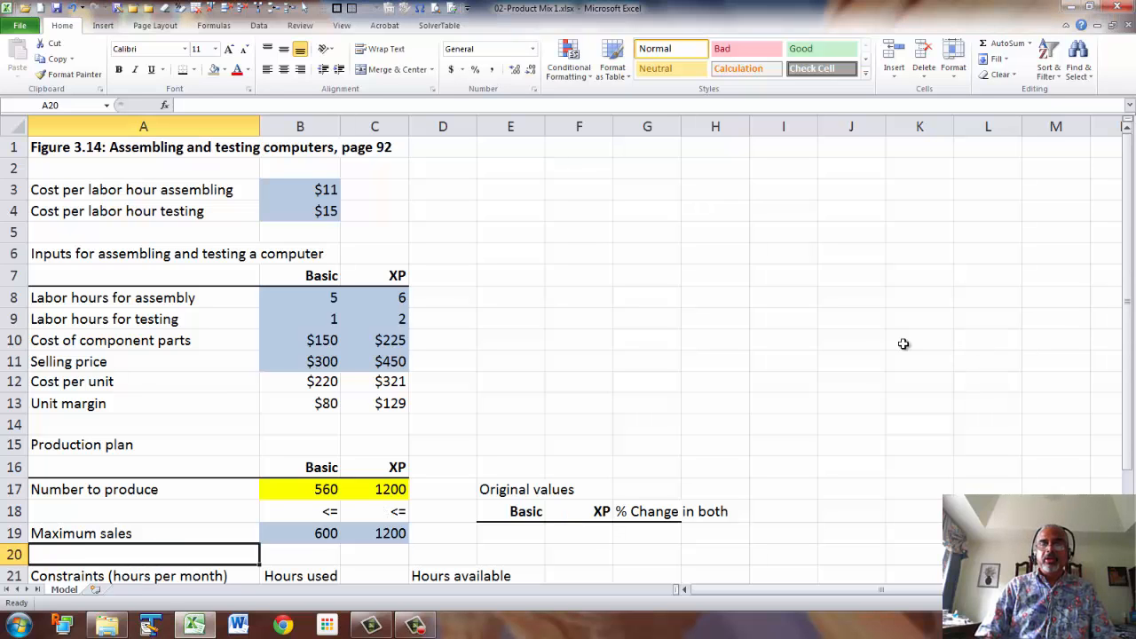
scroll(700, 345, down, 4)
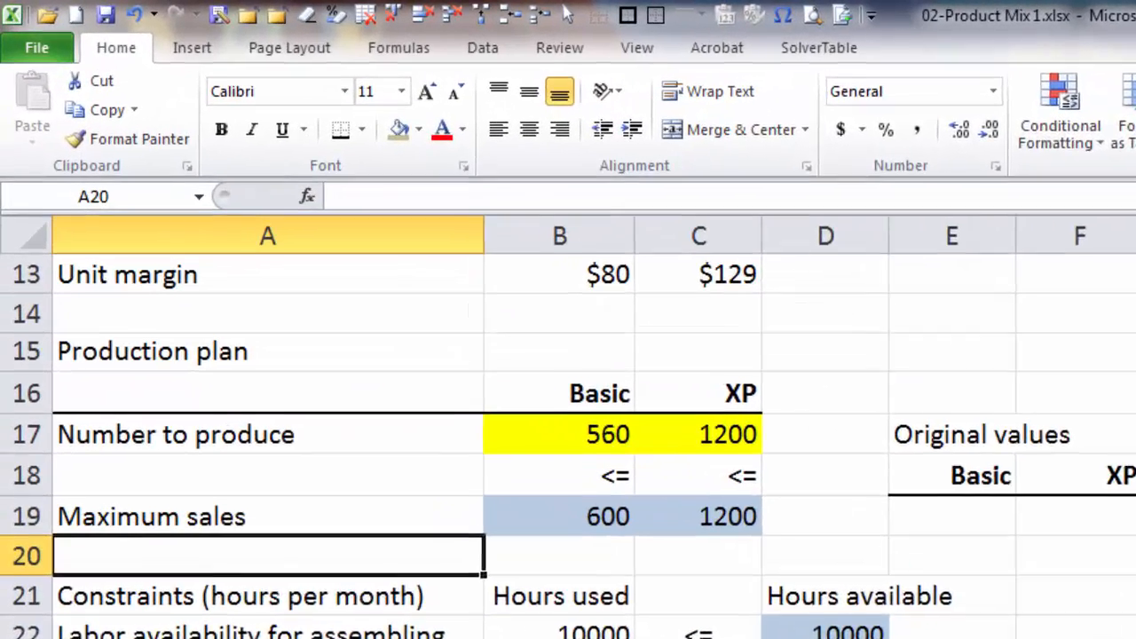
scroll(465, 446, up, 4)
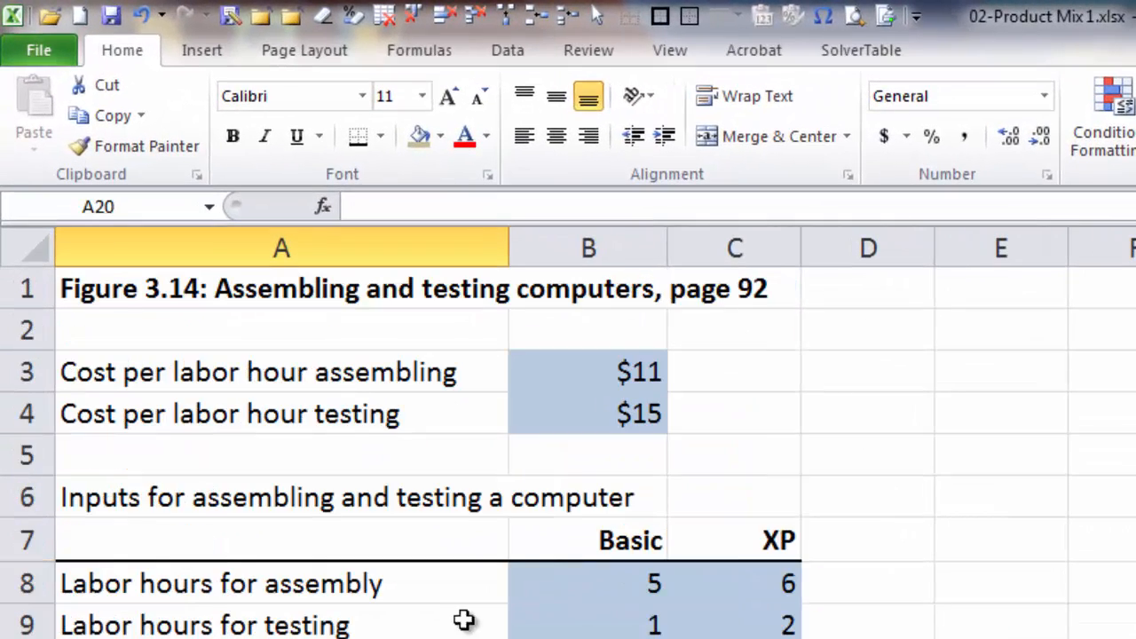
click(39, 48)
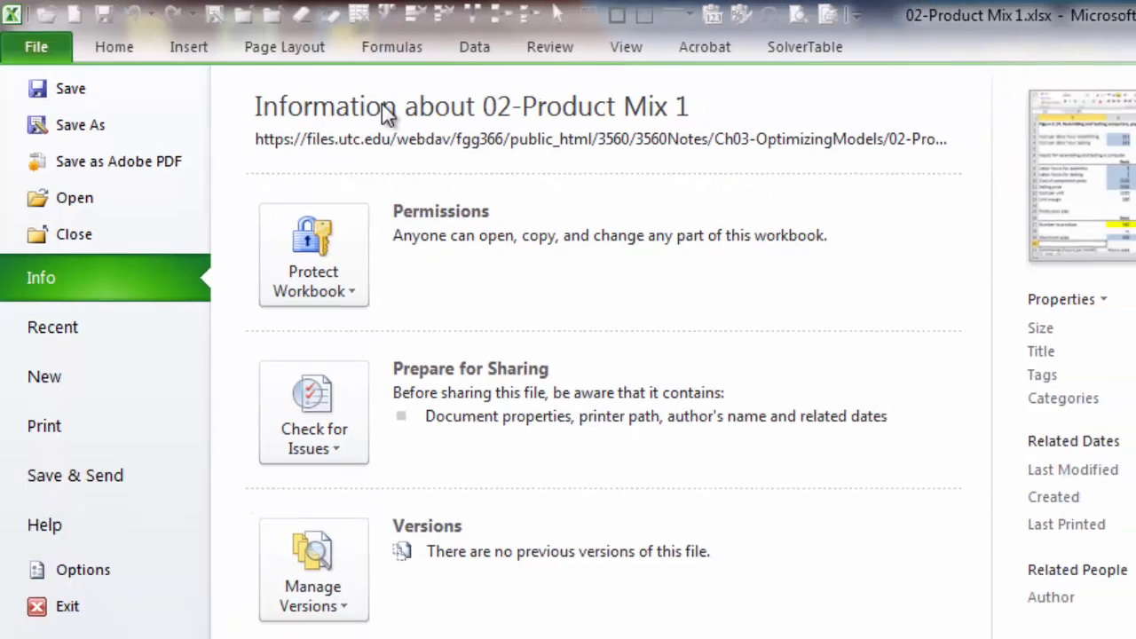
click(122, 50)
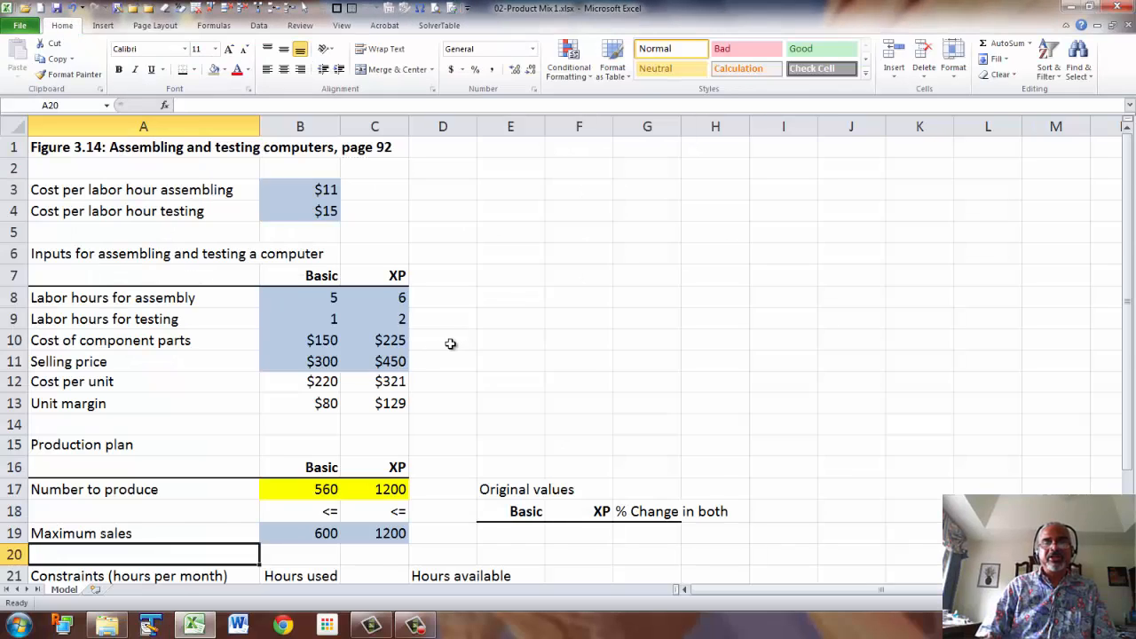
- Copy the Basic and XP maximum sales values from B19:C19 to E19:F19 under the Original values heading
scroll(449, 345, down, 2)
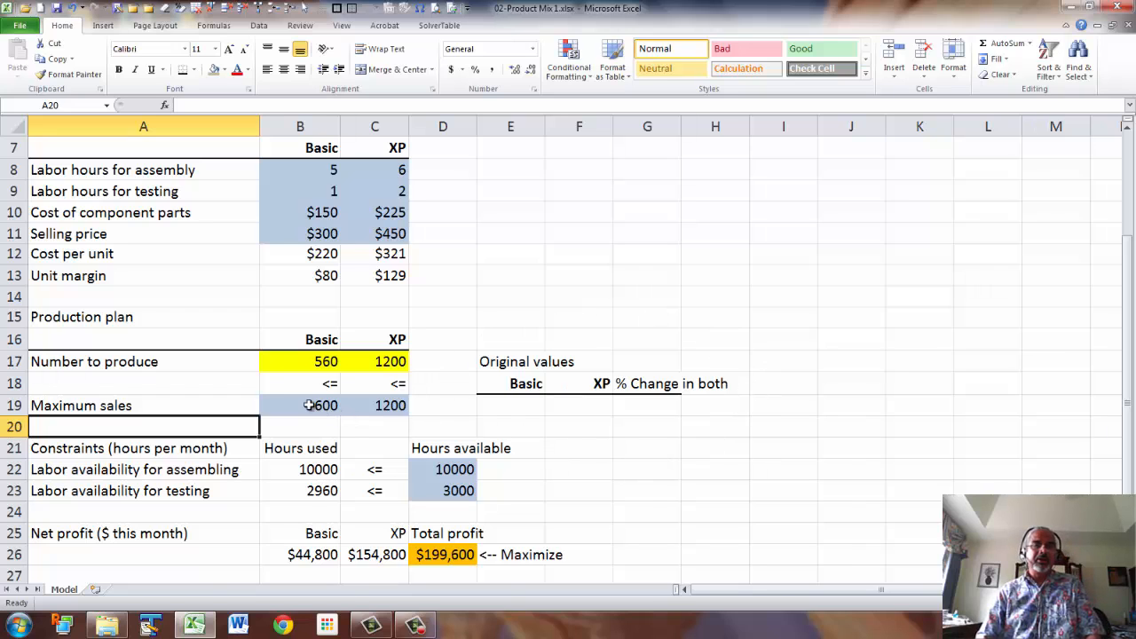
drag(309, 404, 349, 406)
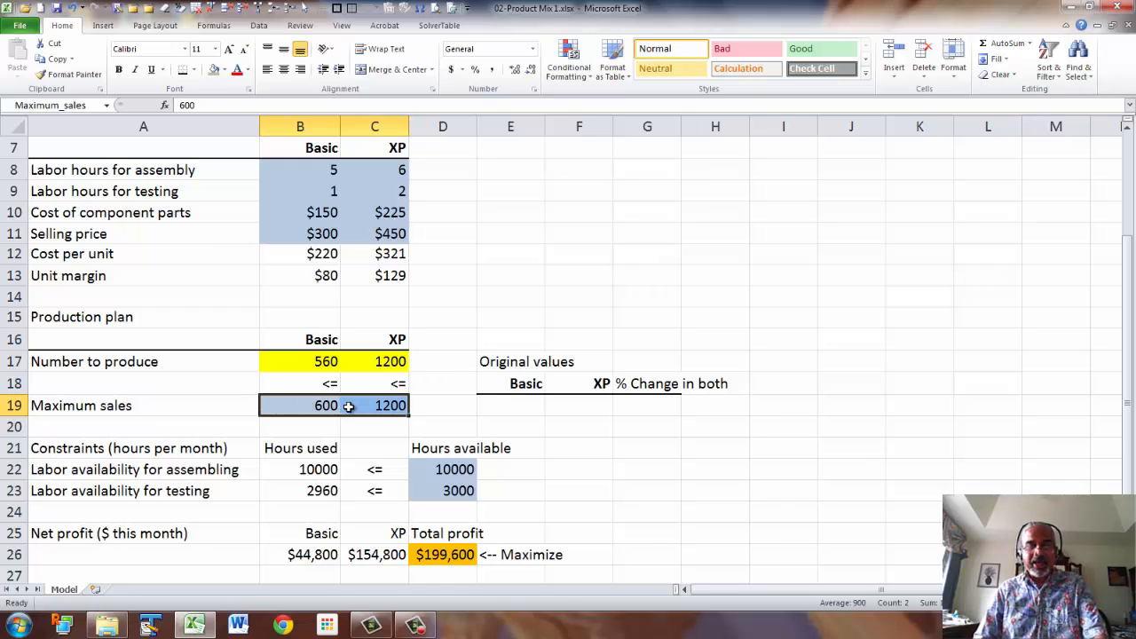
key(ctrl+c)
click(512, 408)
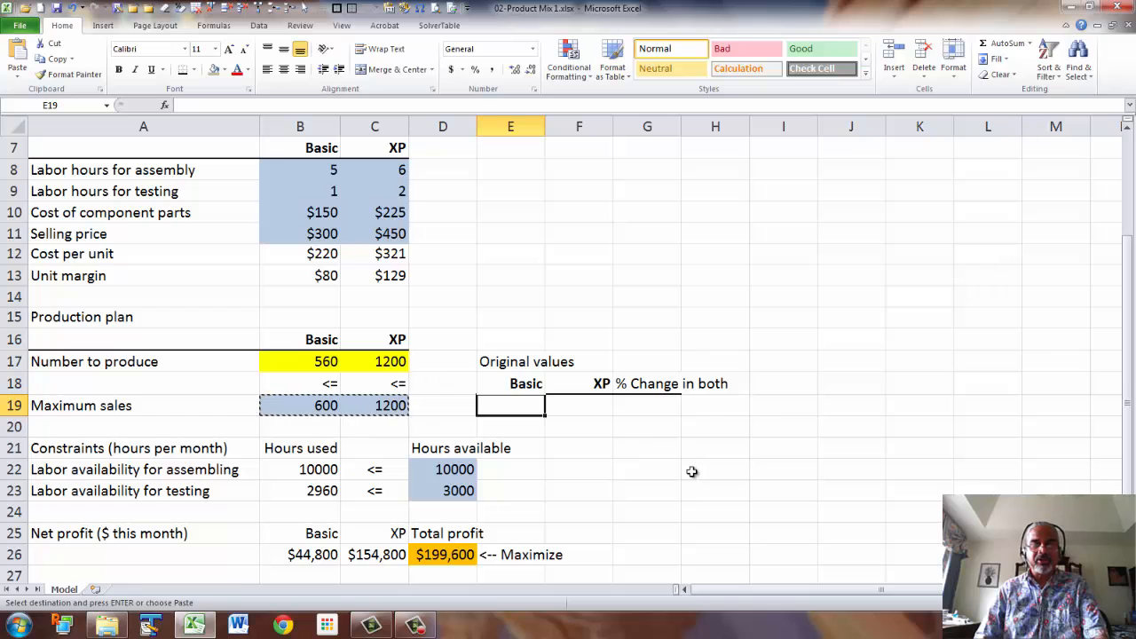
key(ctrl+v)
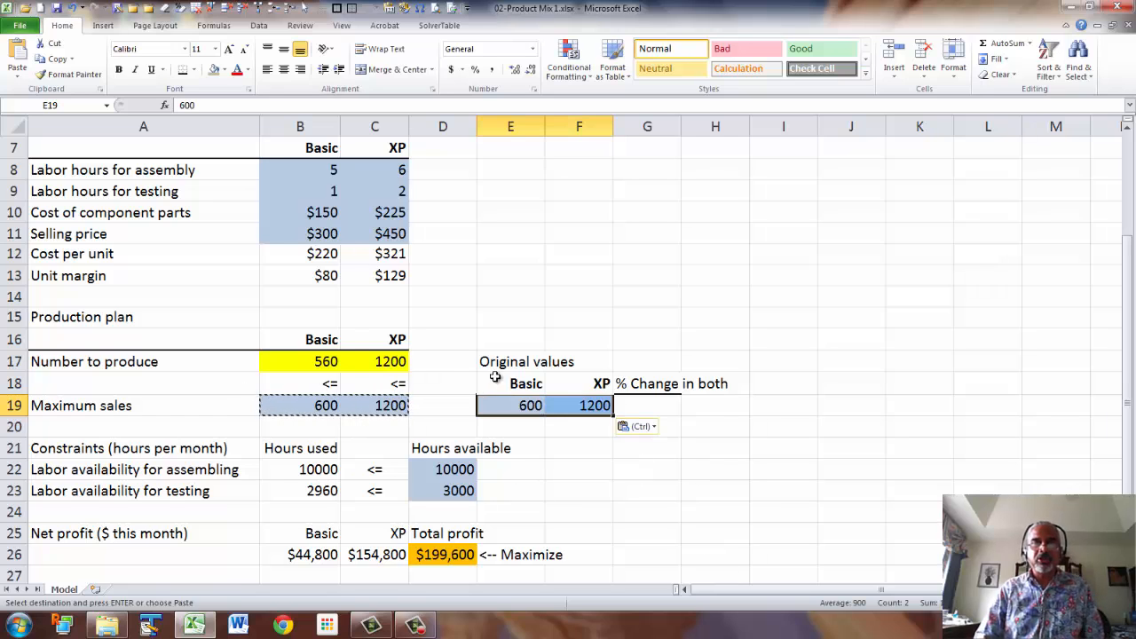
click(524, 405)
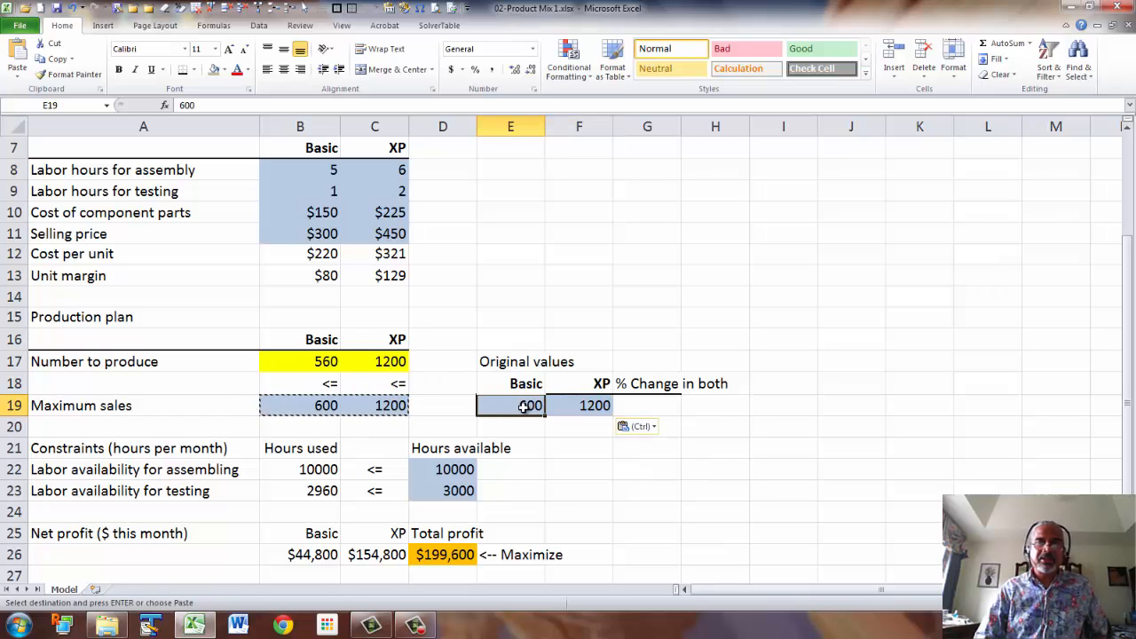
click(589, 406)
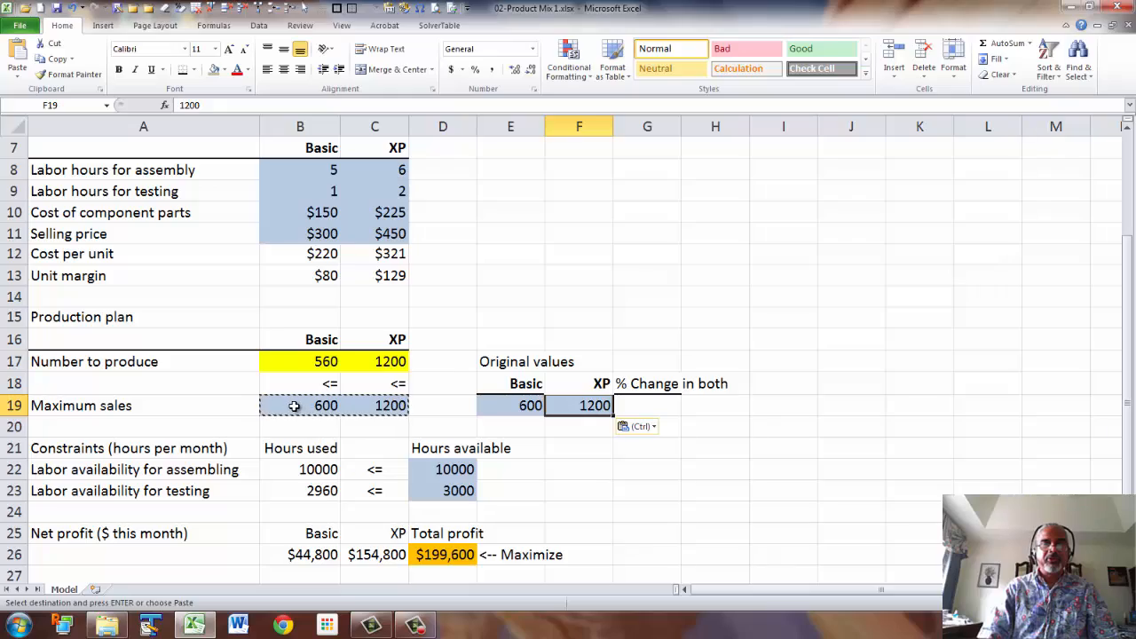
- Clear all contents and formatting from the Basic and XP maximum sales cells B19:C19
drag(294, 405, 356, 406)
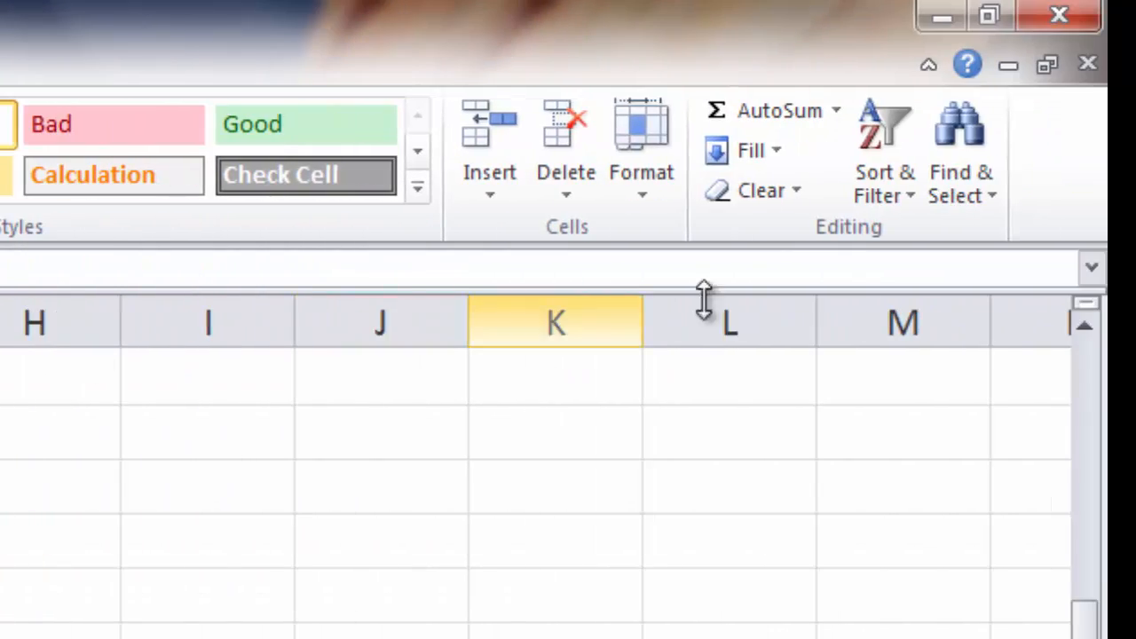
click(794, 197)
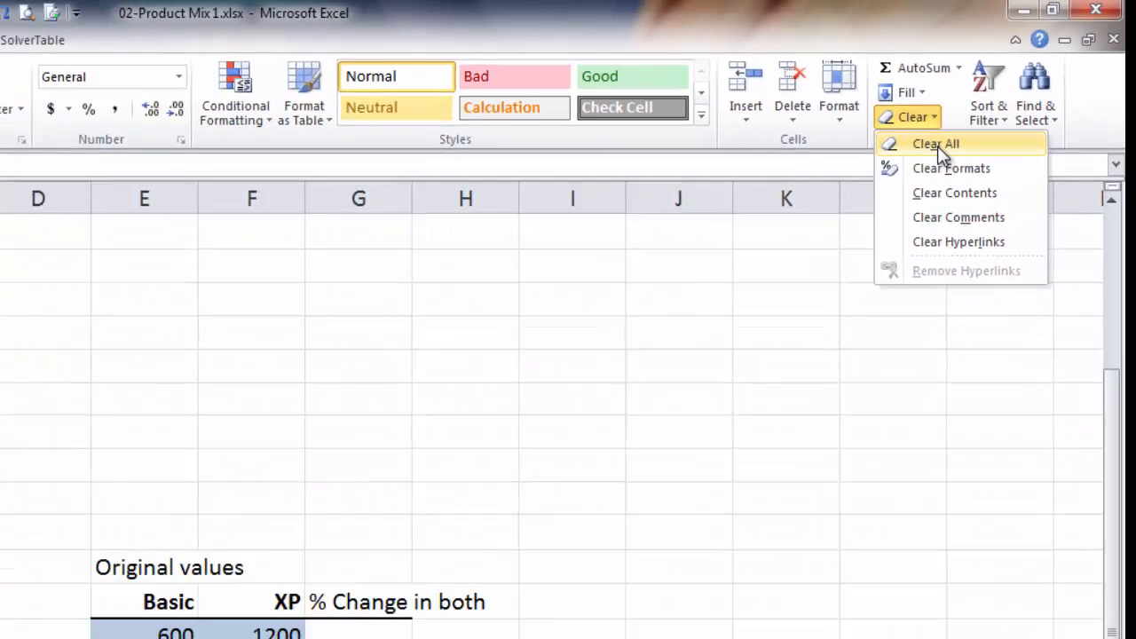
click(937, 146)
click(813, 507)
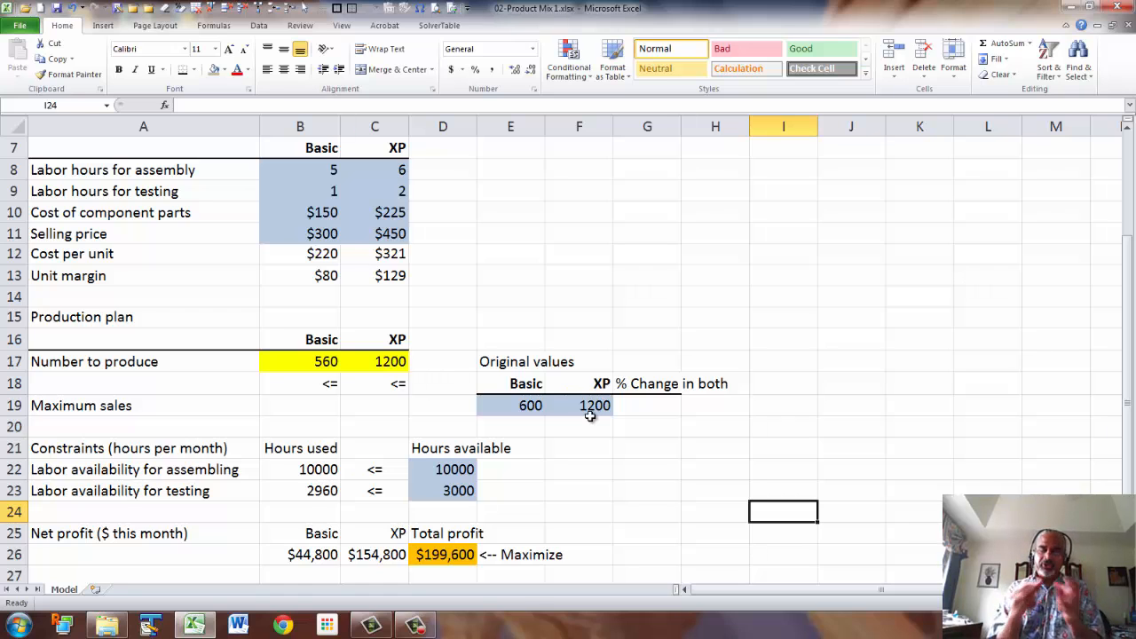
- Enter 5% in cell G19 under the % Change in both heading and fill the cell with gray
click(645, 408)
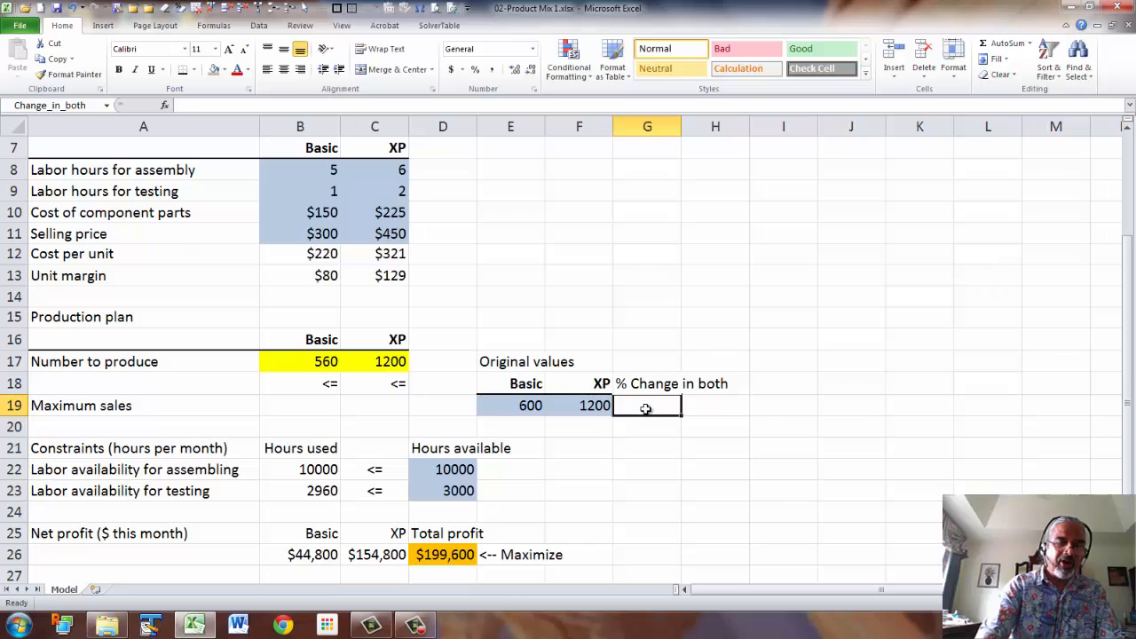
text(5)
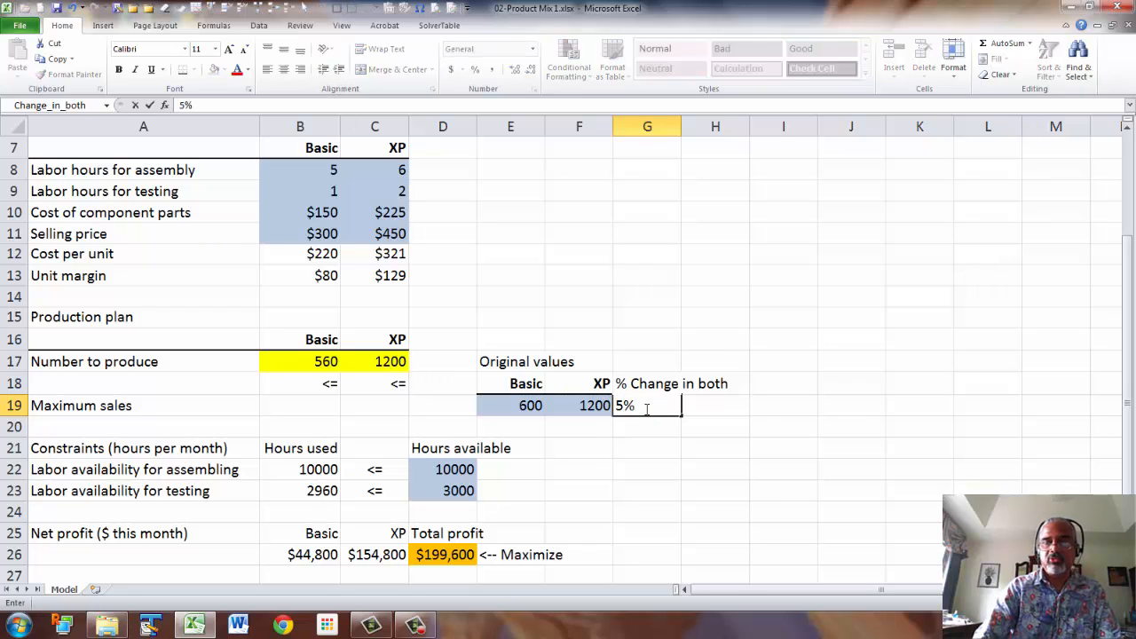
key(Return)
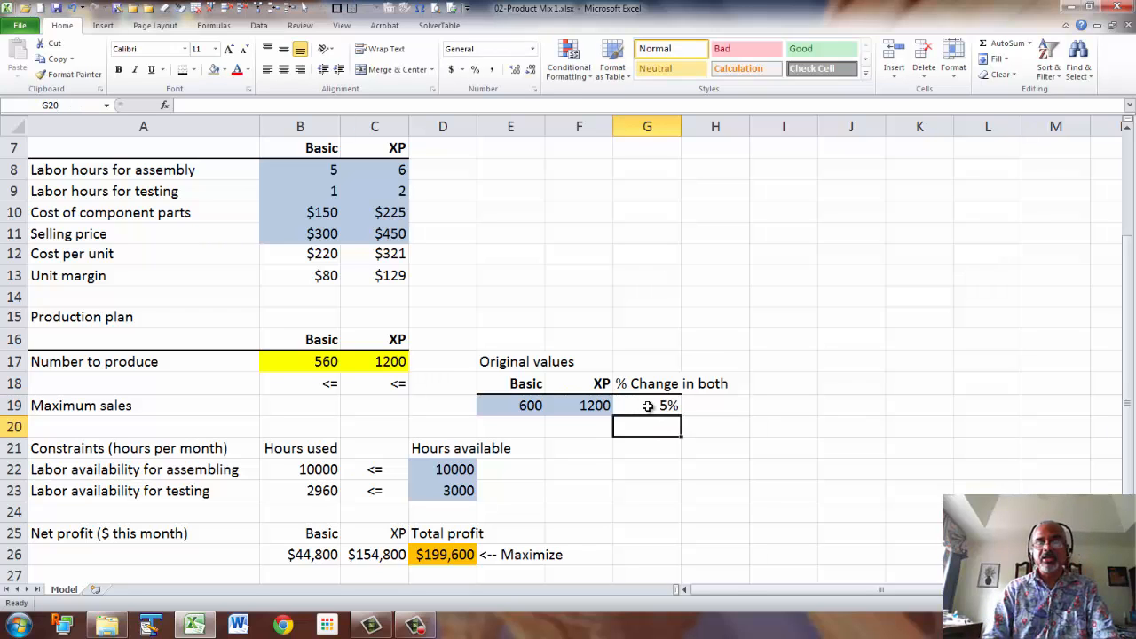
click(647, 406)
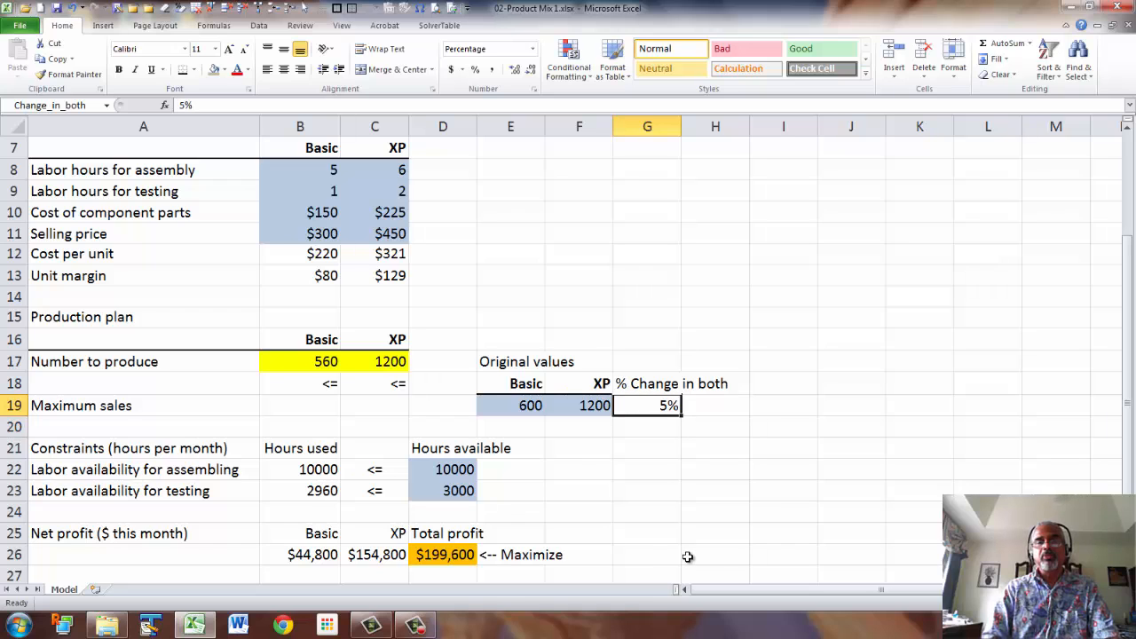
click(227, 71)
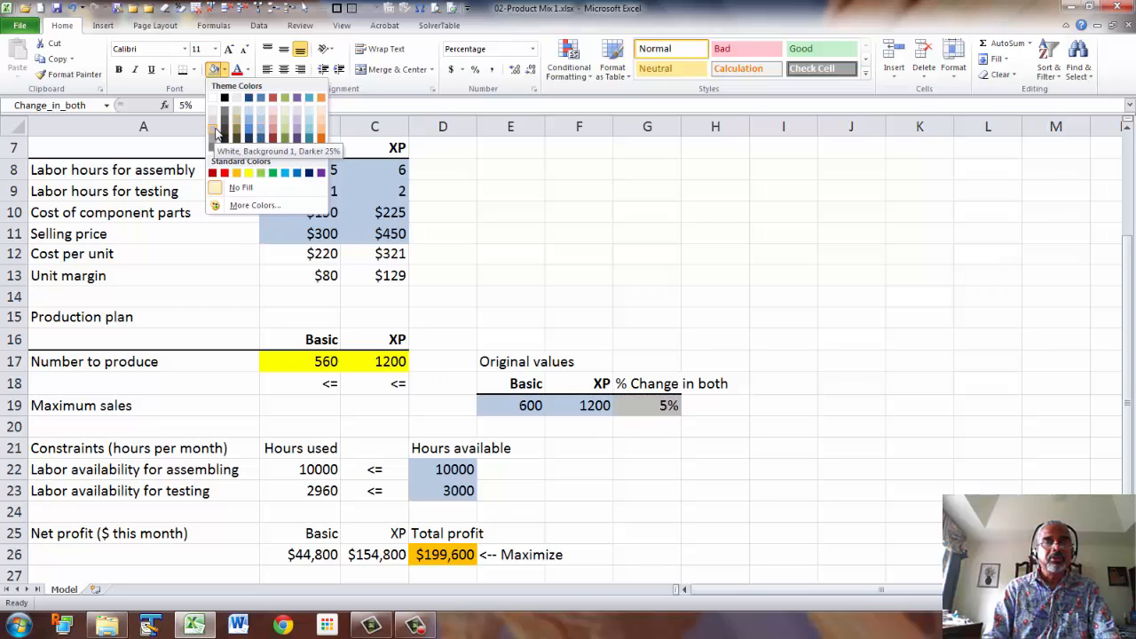
click(213, 140)
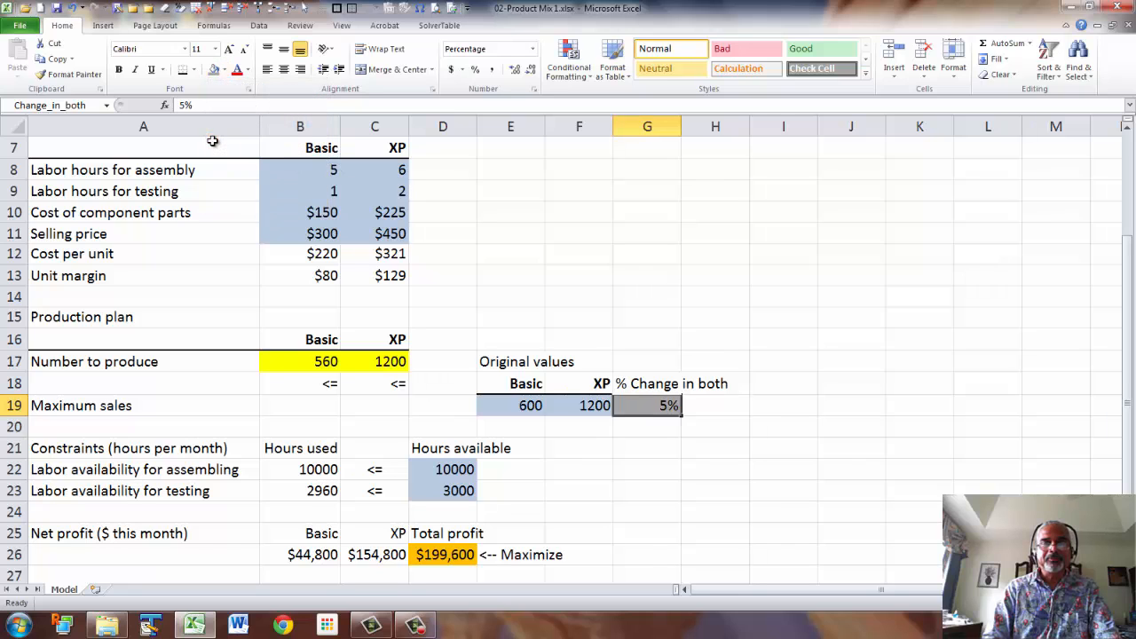
- Create a range name for cell G19 from the % Change in both heading in the top row of the selection G18:G19
click(314, 404)
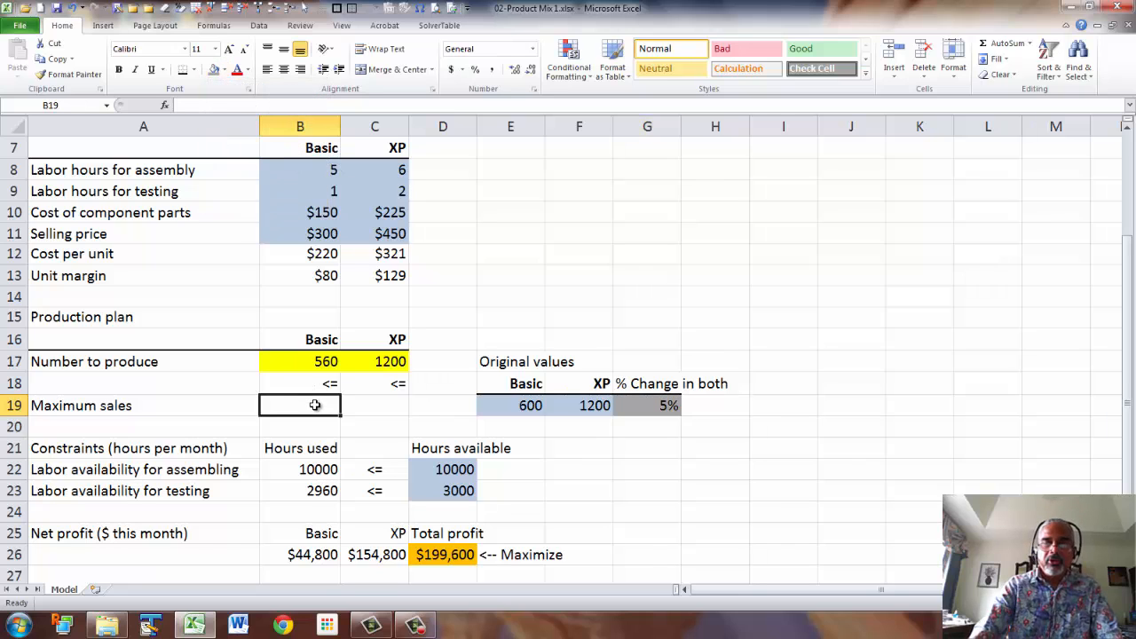
drag(662, 384, 664, 404)
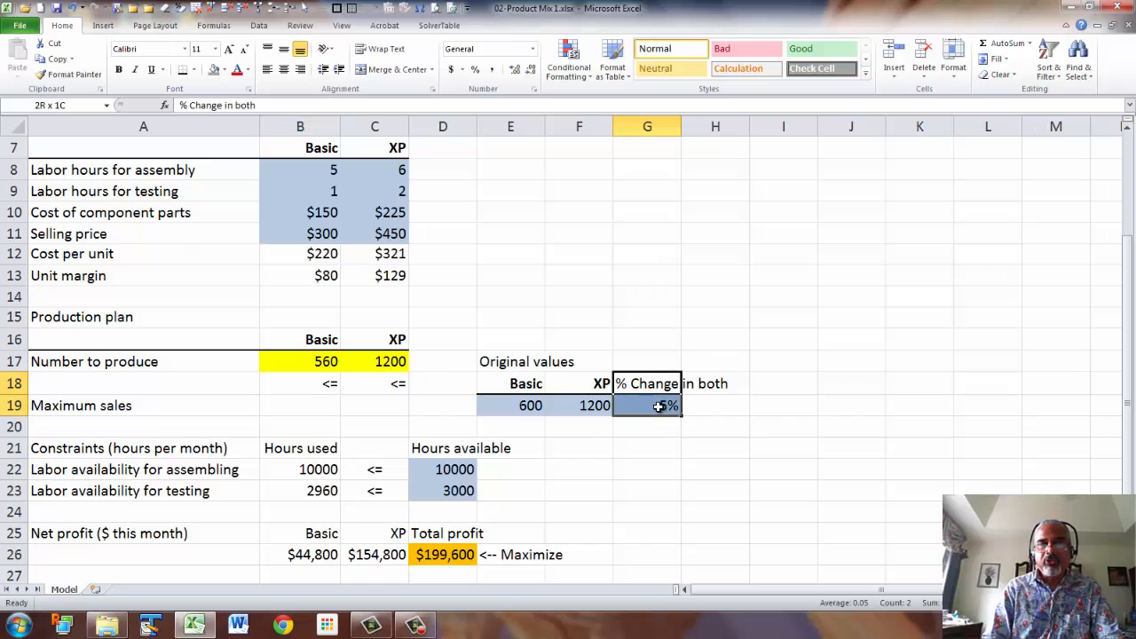
click(215, 25)
click(457, 74)
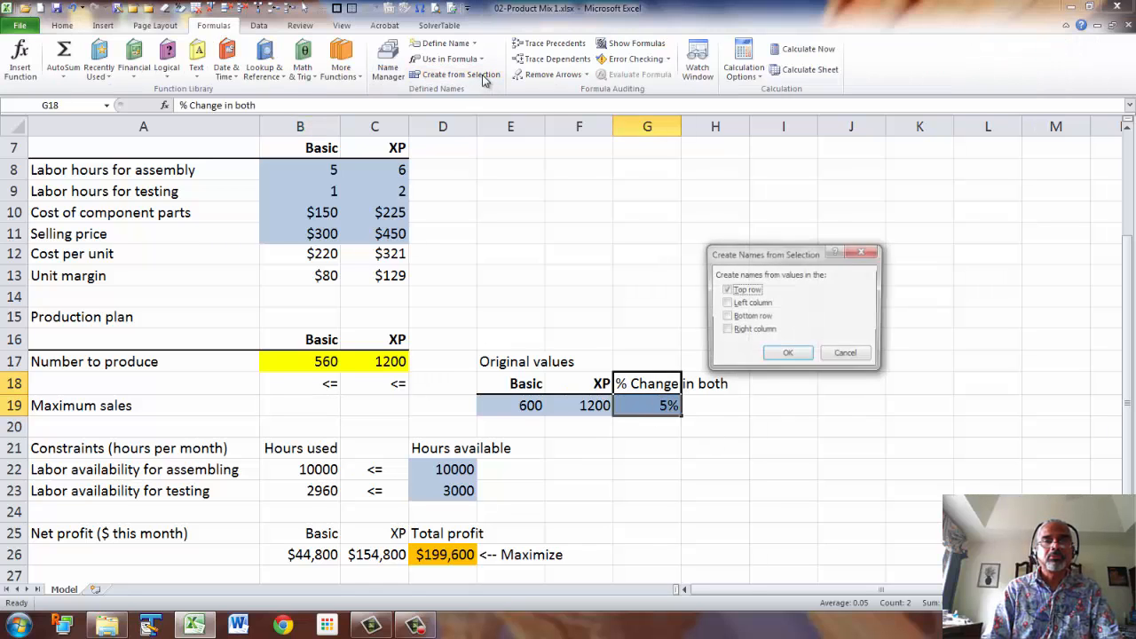
click(788, 355)
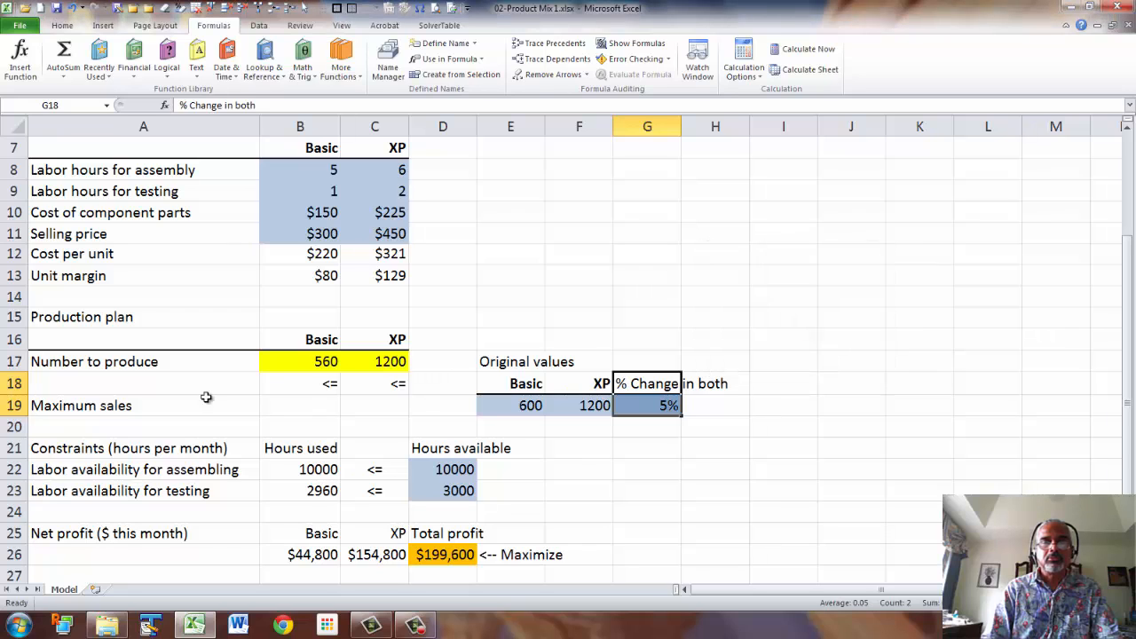
- Enter =E19*(1+Change_in_both) as the Basic maximum sales in B19 and fill the formula across to XP in C19
click(301, 405)
text(=)
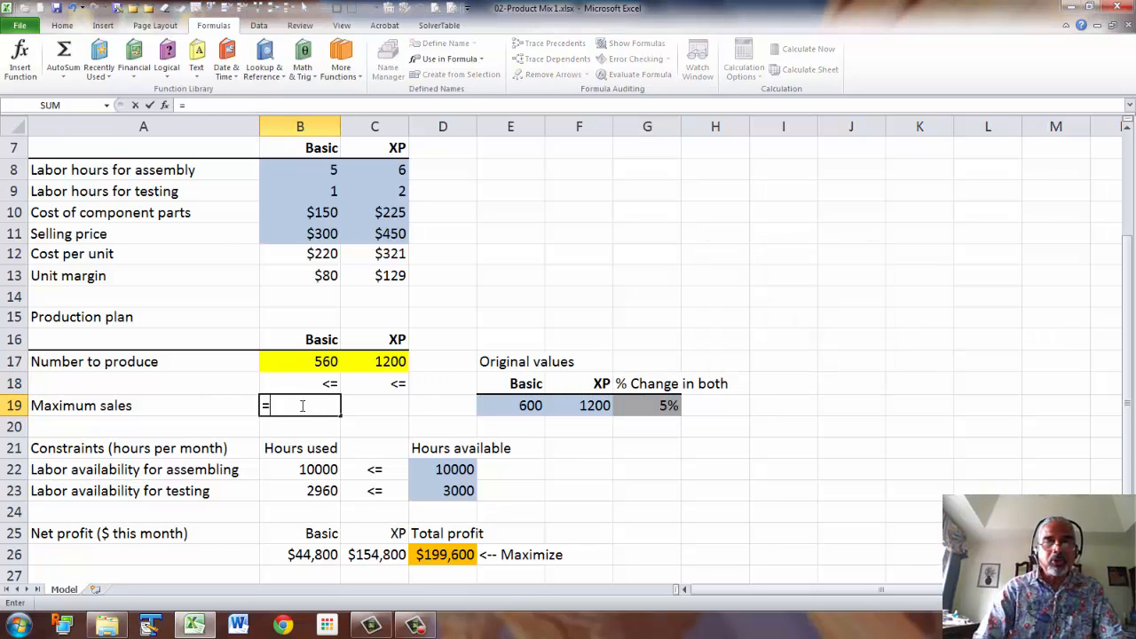
click(519, 406)
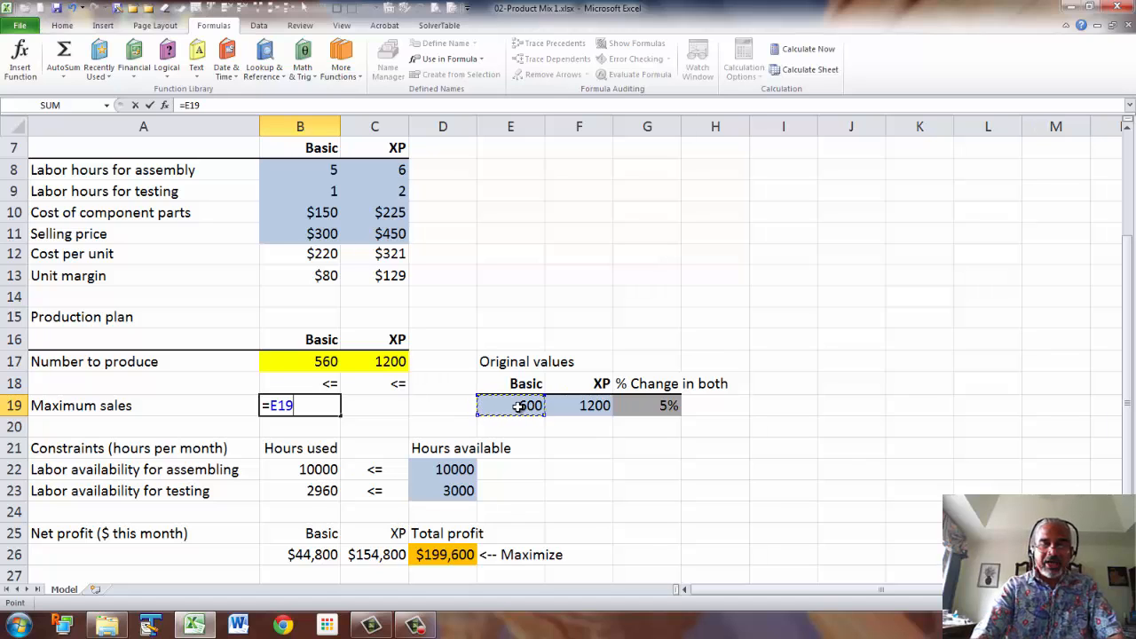
text(*)
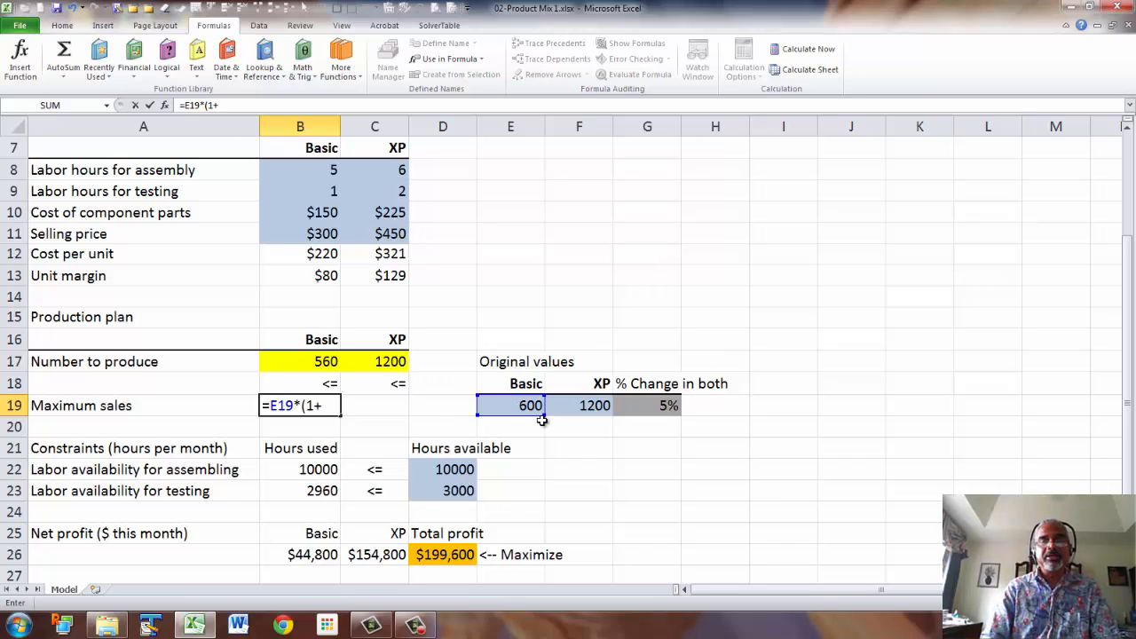
click(635, 405)
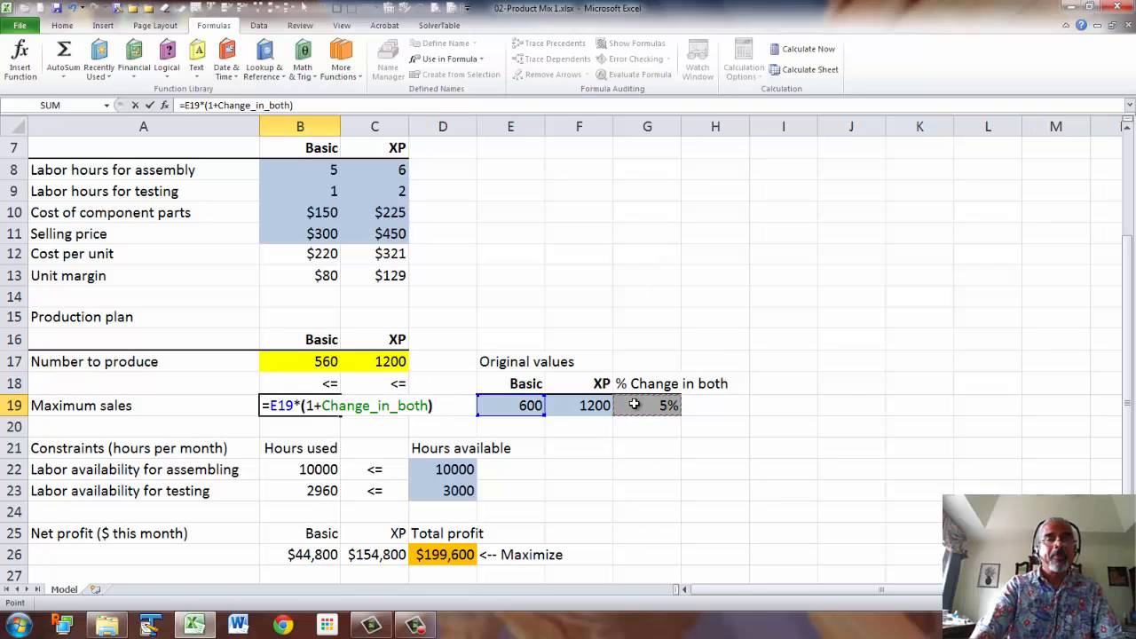
text())
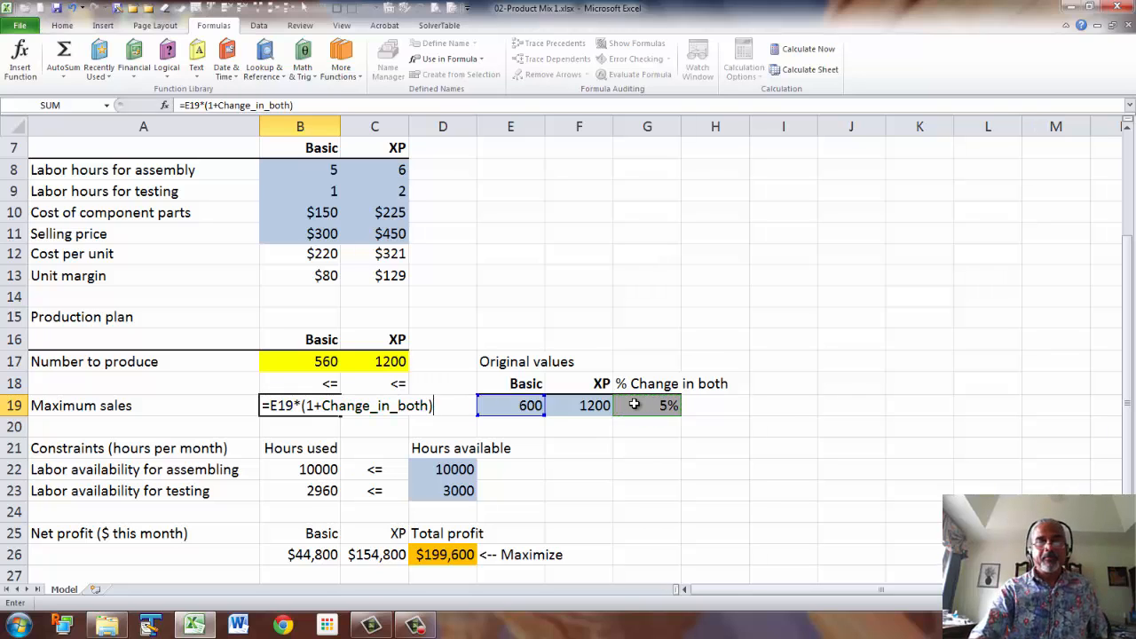
key(Return)
click(325, 406)
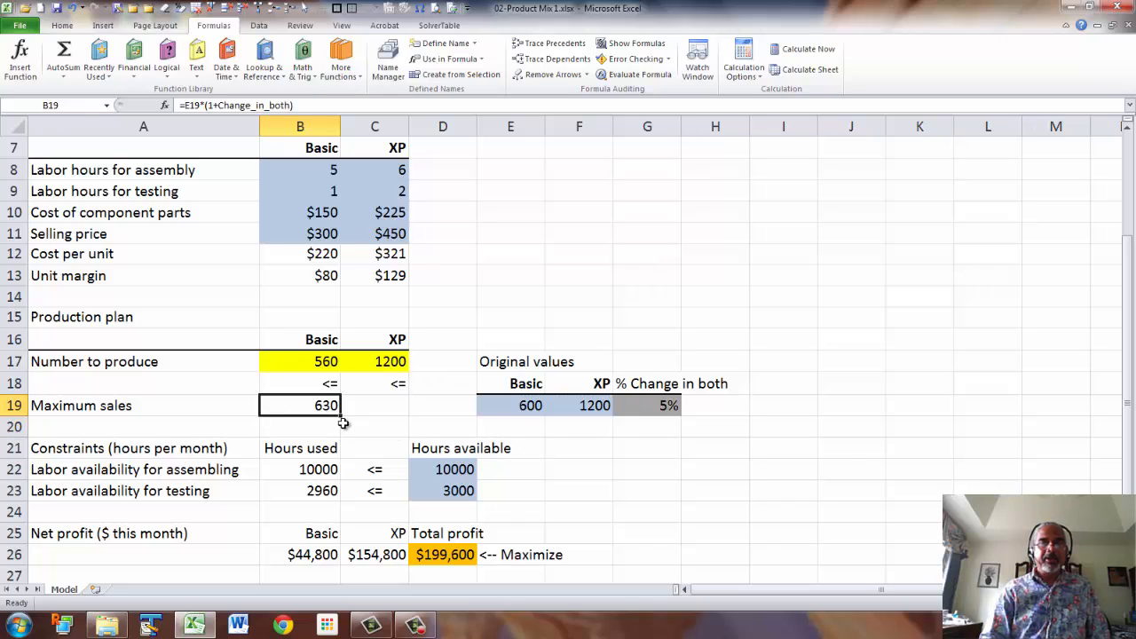
drag(340, 414, 376, 423)
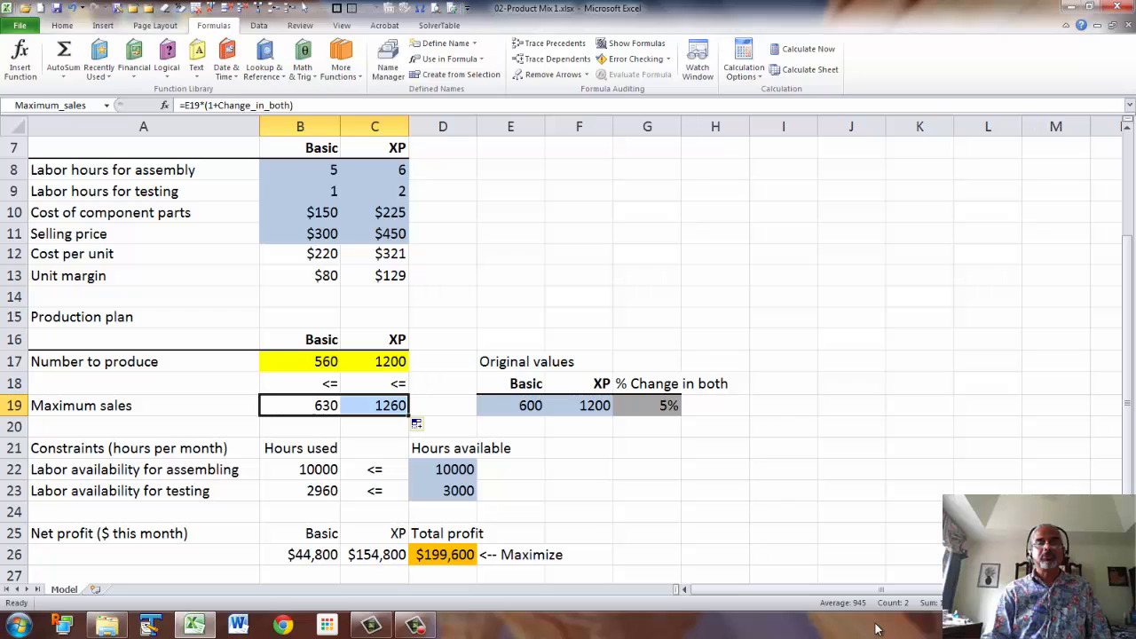
- Set the % Change in both value in G19 to 0%
click(667, 406)
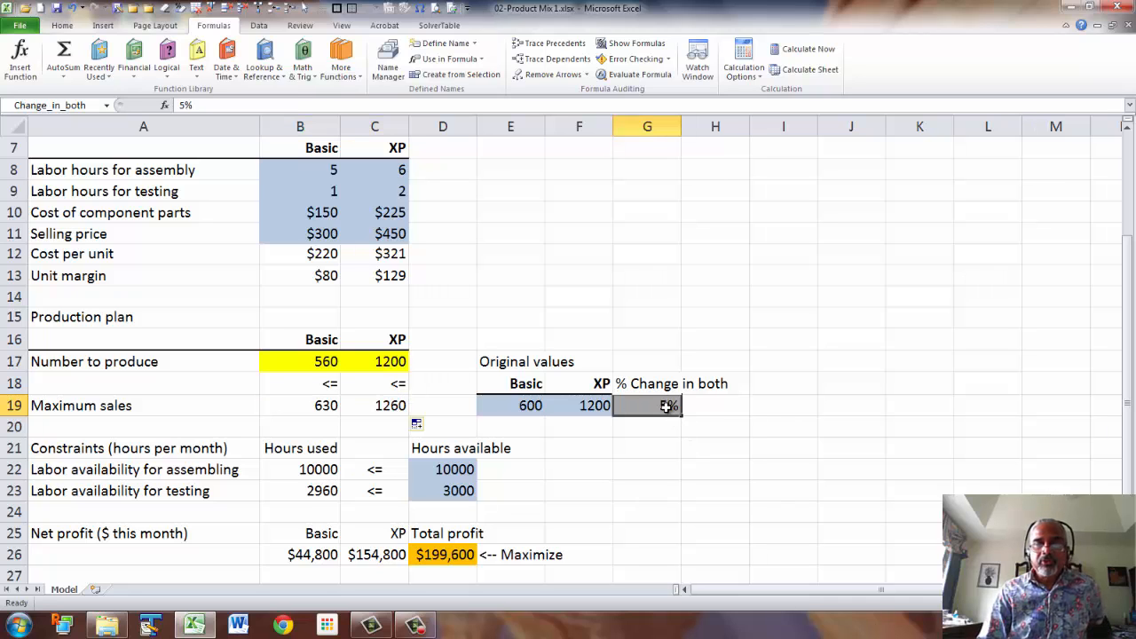
text(0)
key(Return)
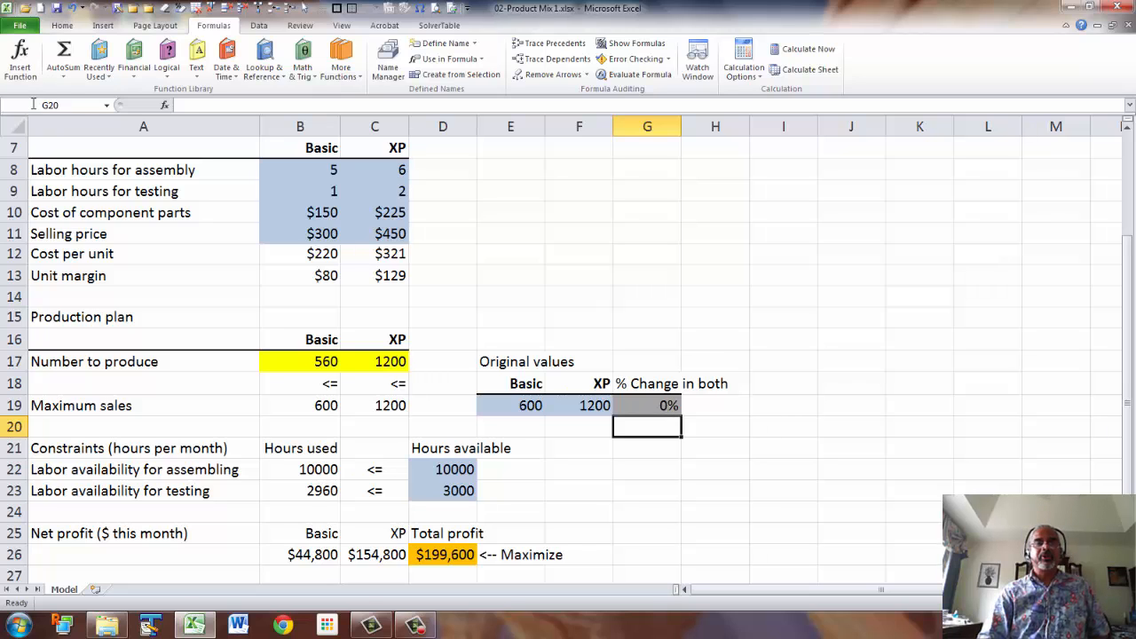
- Run Solver with the existing settings to maximize Total_profit by changing Number_to_produce, and keep the Solver solution
click(62, 25)
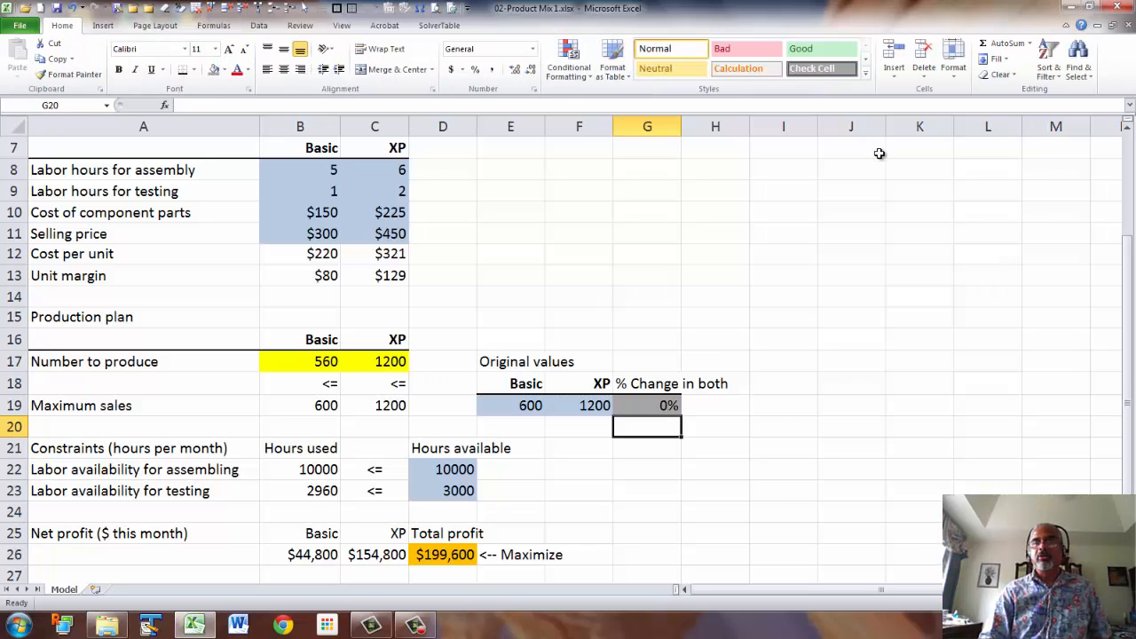
click(259, 25)
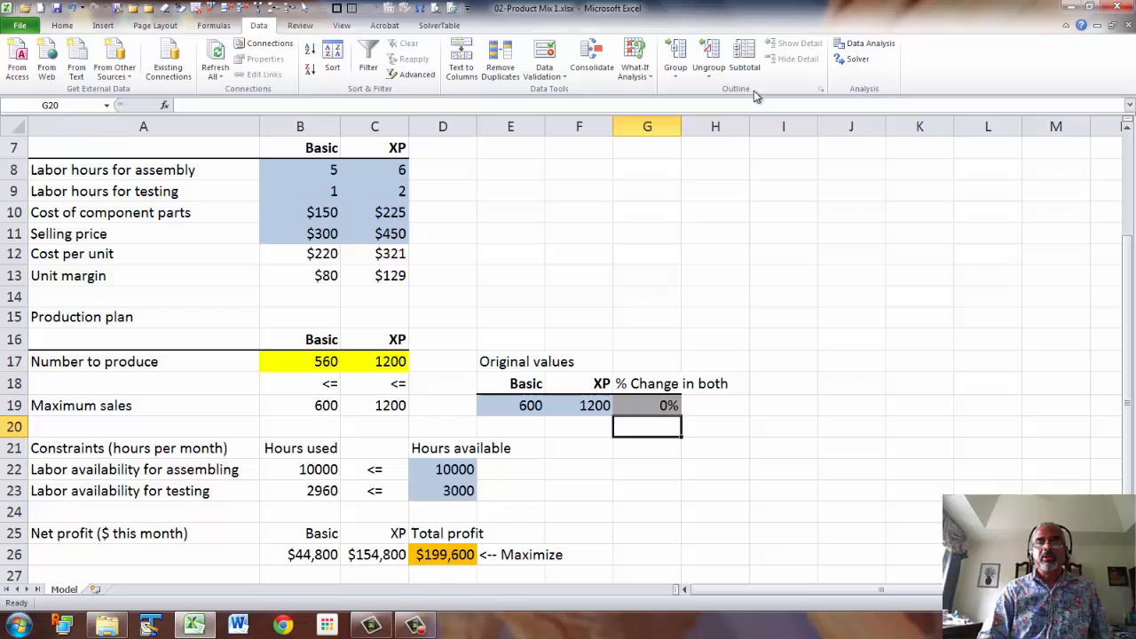
click(857, 62)
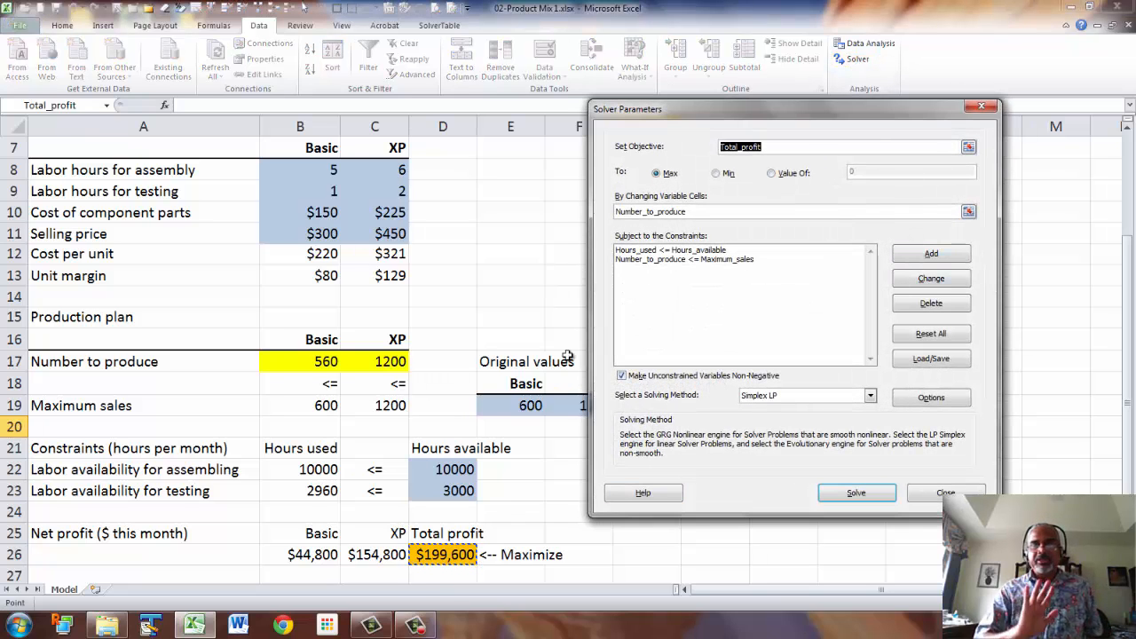
click(880, 496)
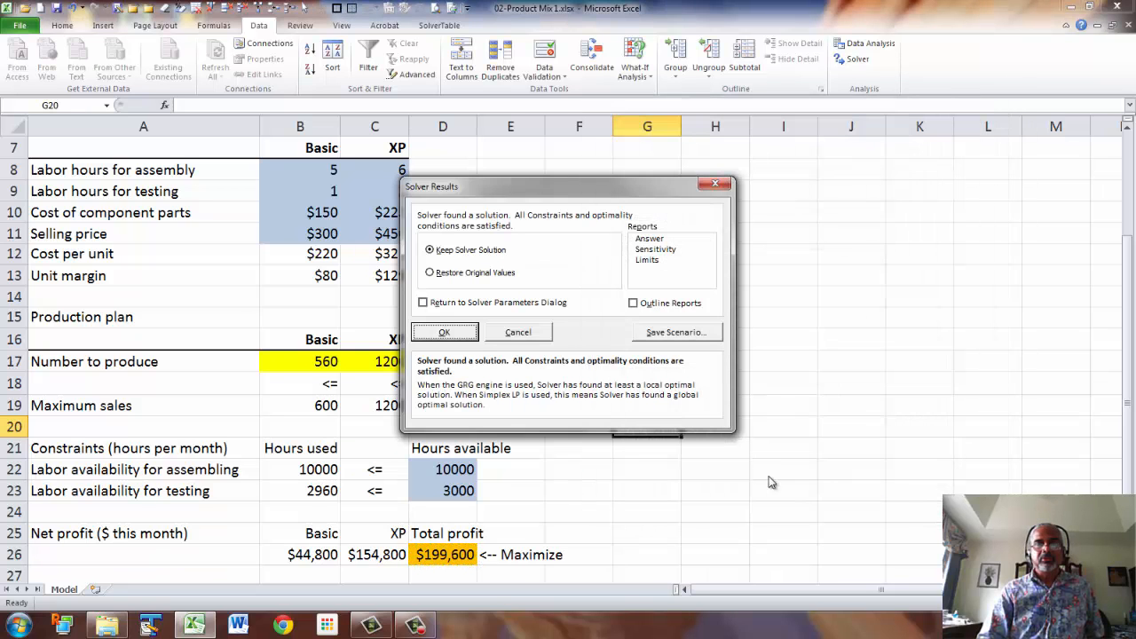
click(453, 335)
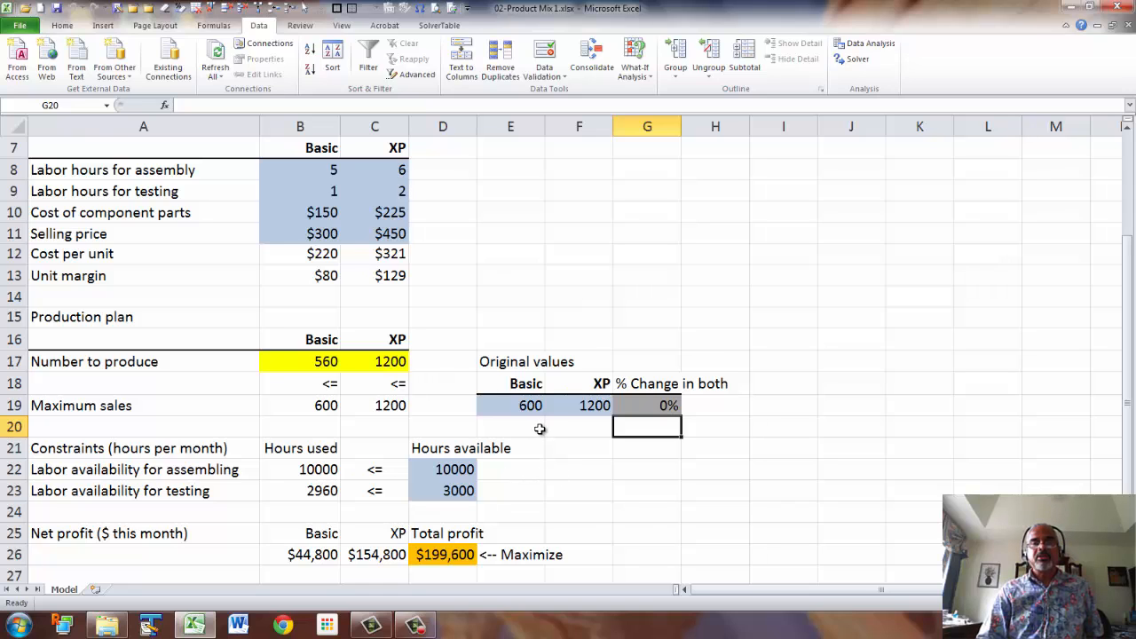
- Start a oneway SolverTable with G19 as the input cell and the descriptive name "% Change in maximum sales"
click(452, 29)
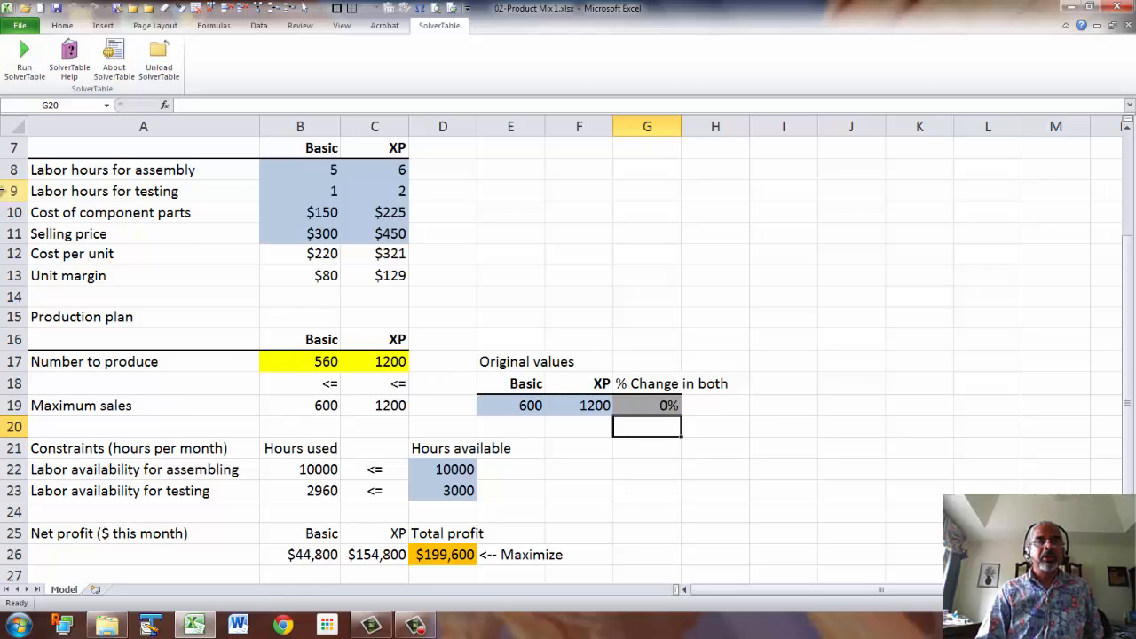
click(25, 63)
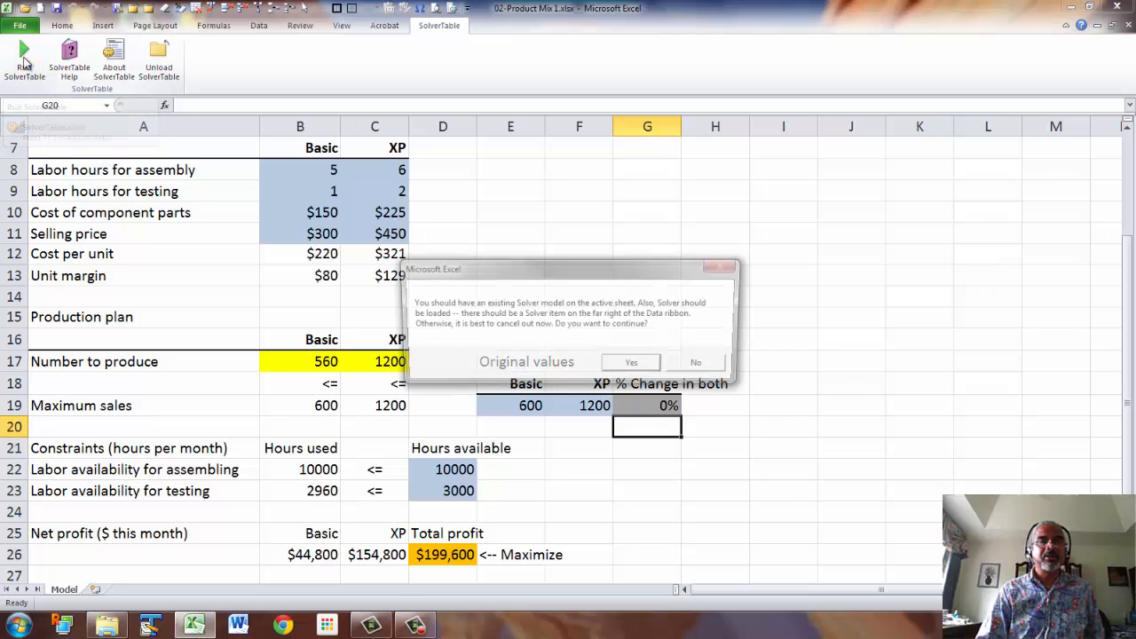
click(634, 367)
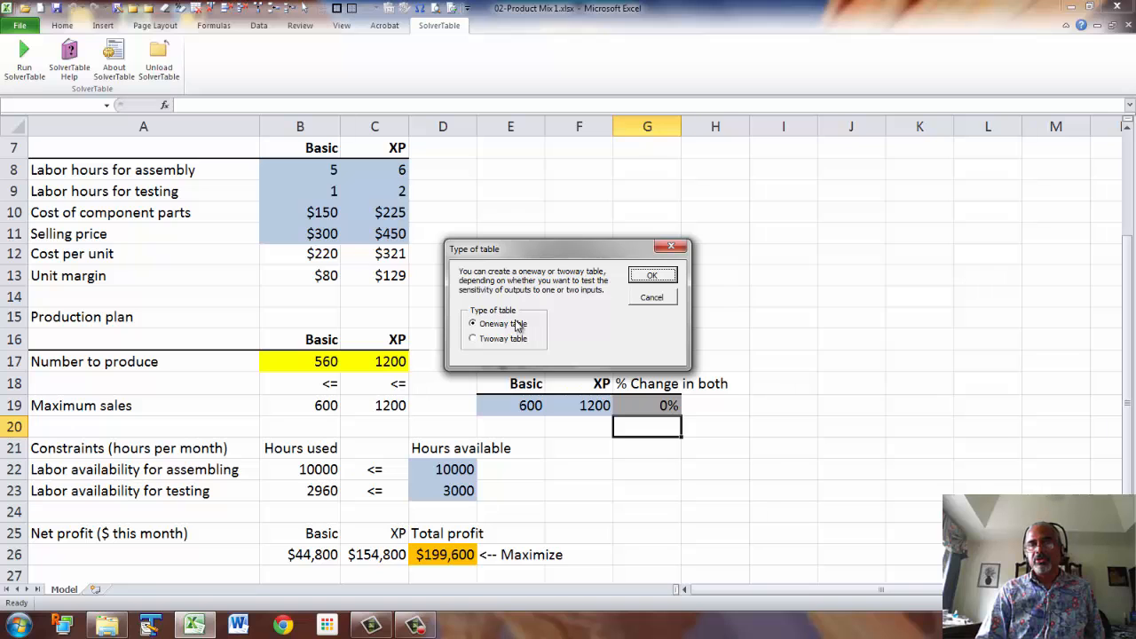
click(652, 277)
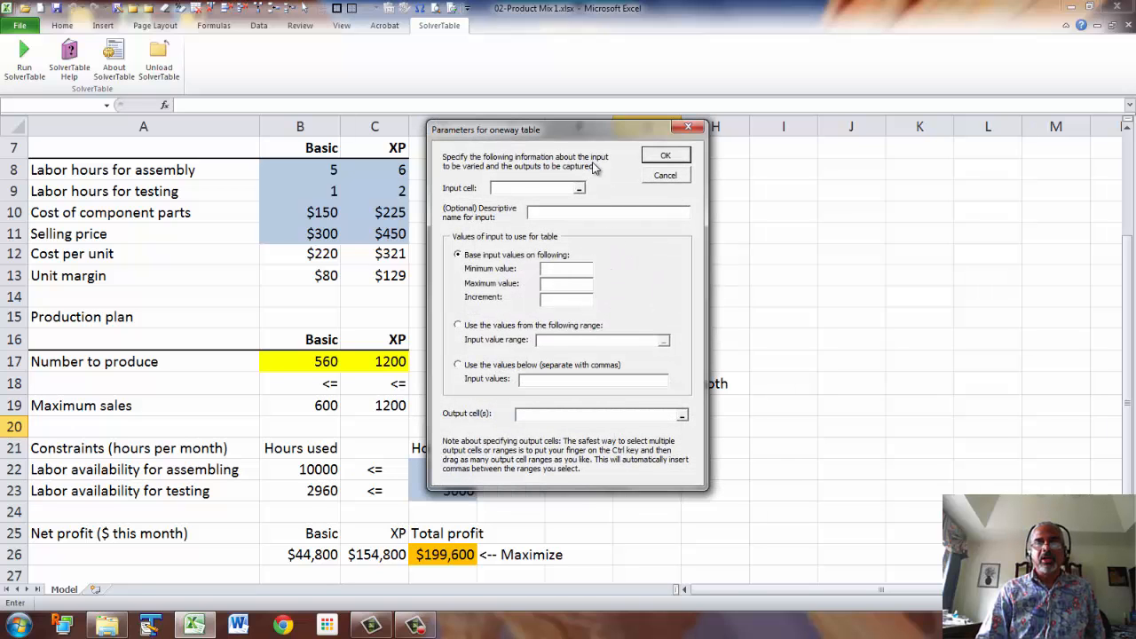
drag(590, 132, 891, 159)
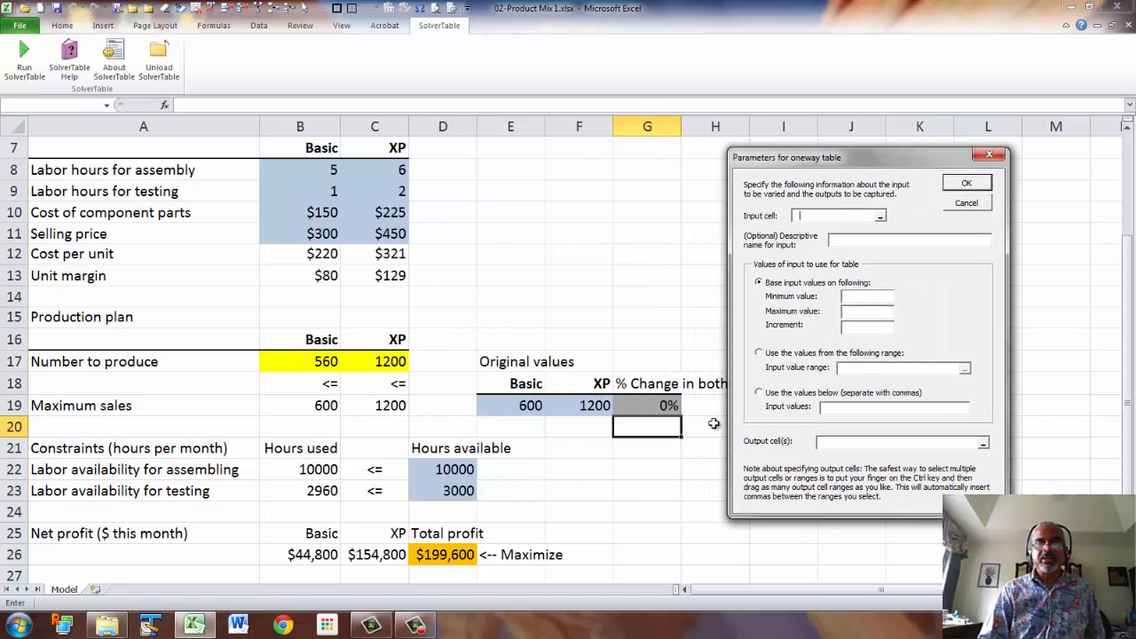
click(653, 404)
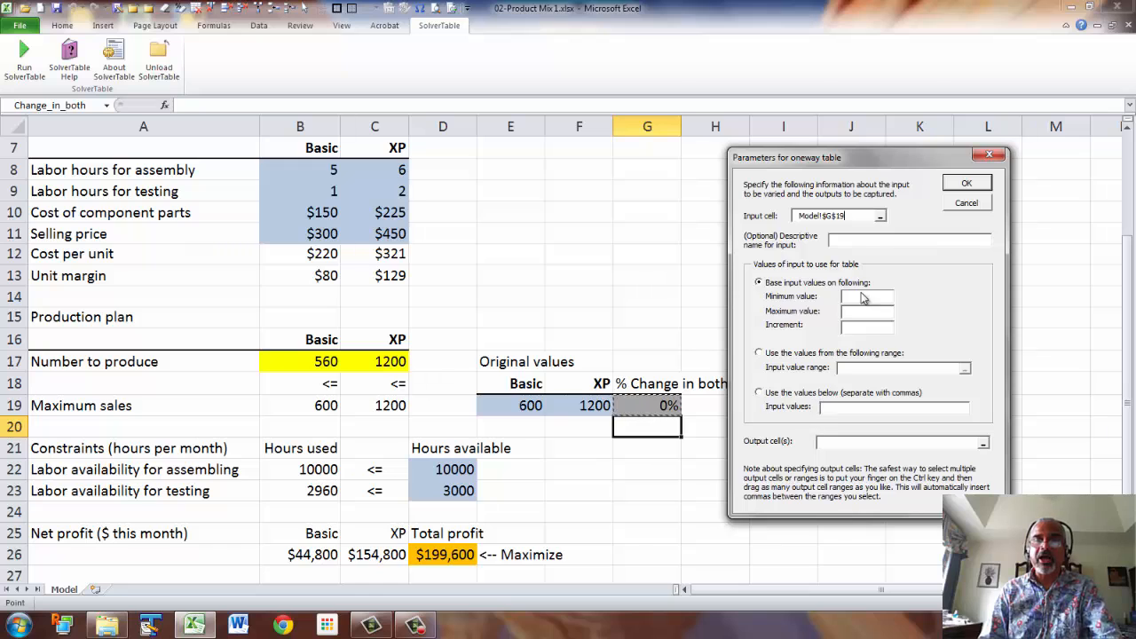
click(860, 243)
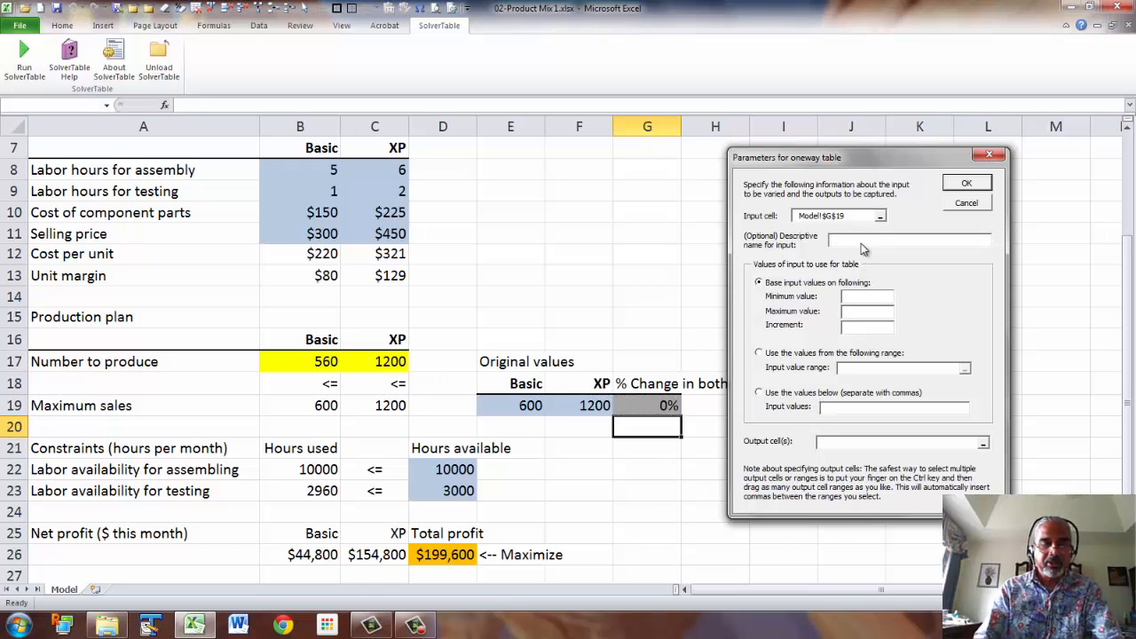
text(% C)
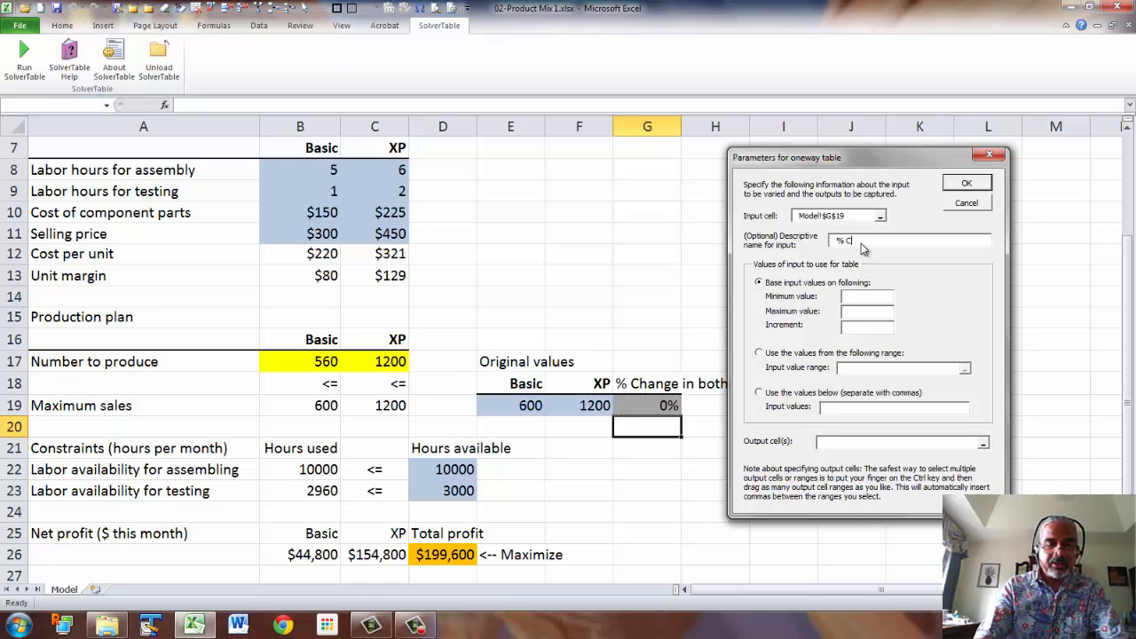
text(hange in maximum sales)
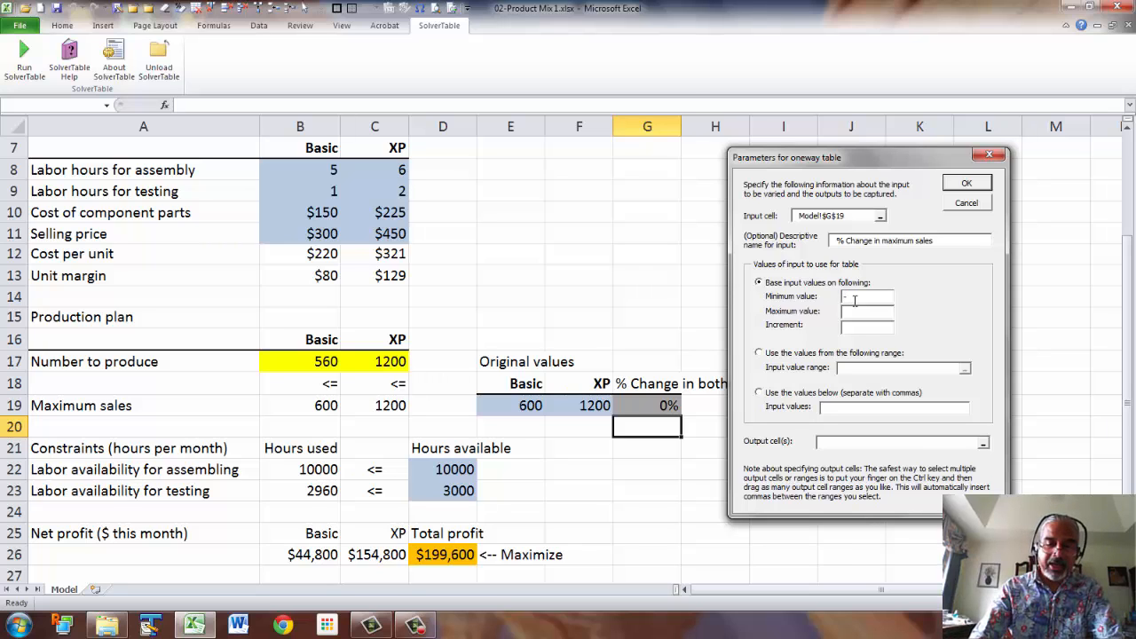
- Set the table's input values to a minimum of -0.3, a maximum of 0.3 and an increment of 0.1
text(0.3)
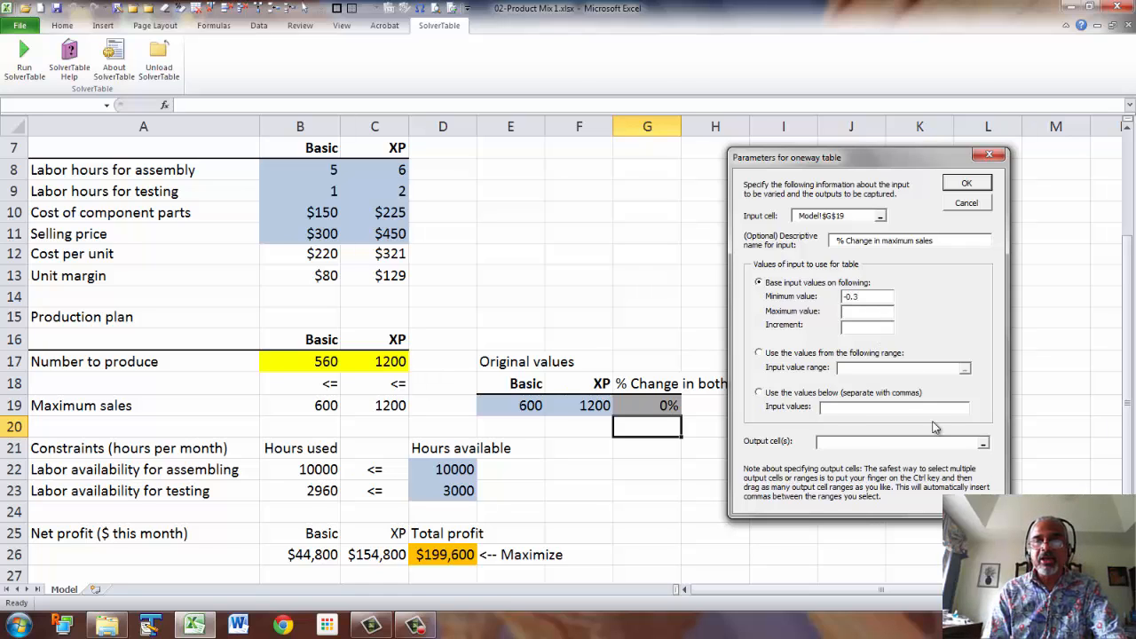
key(Tab)
text(0.)
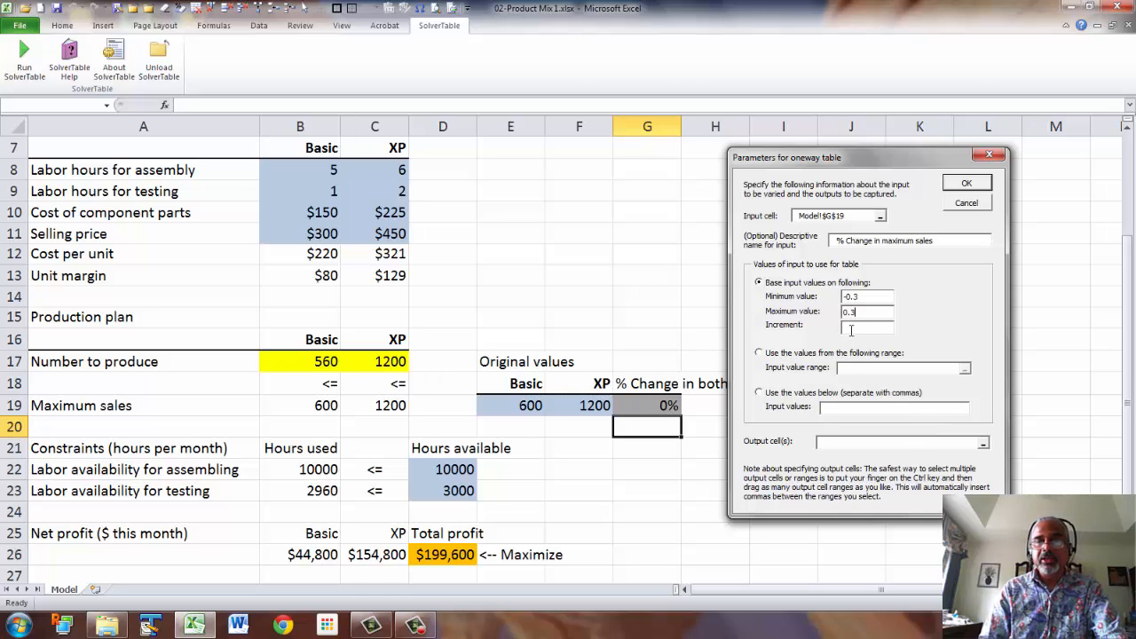
text(0.1)
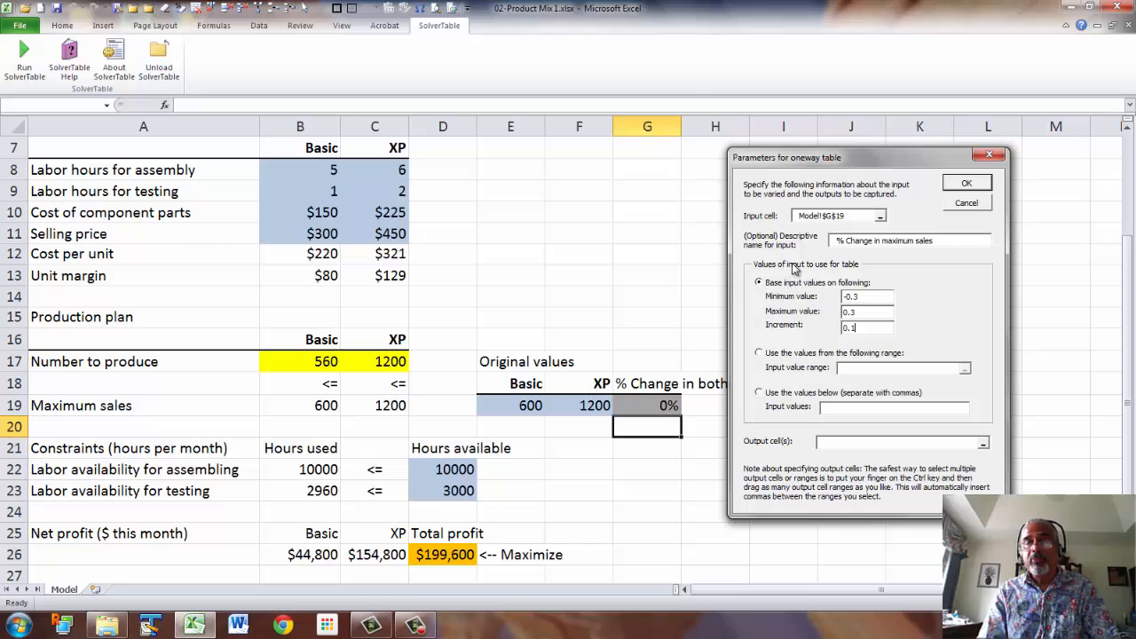
- Specify the Number to produce cells B17:C17 and Total profit D26 as output cells and generate the oneway table
click(836, 444)
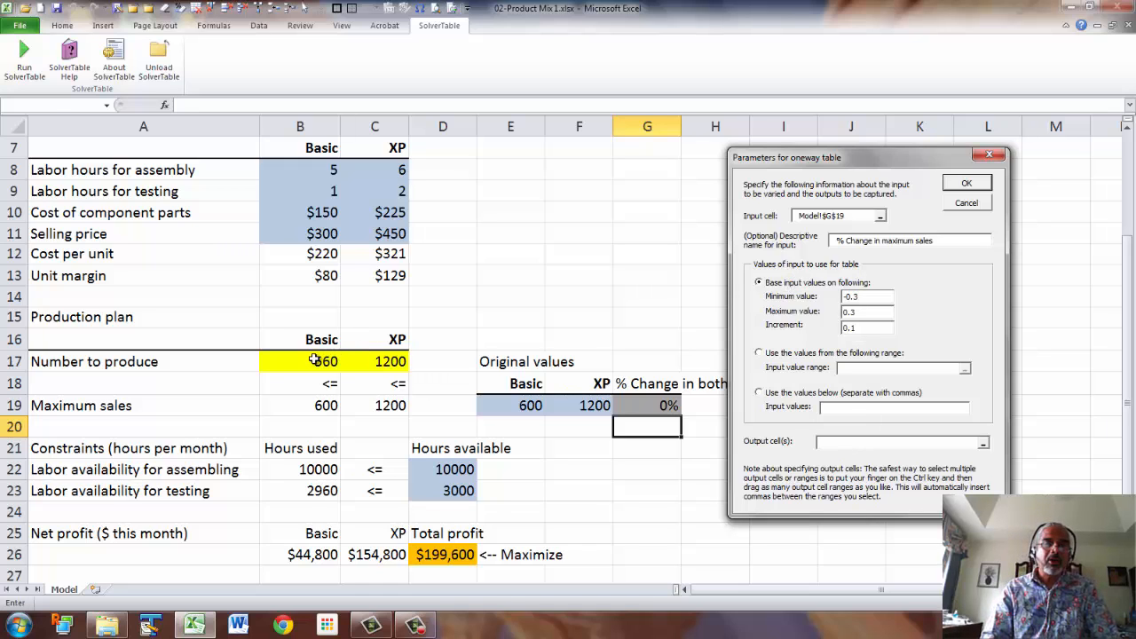
drag(314, 359, 371, 361)
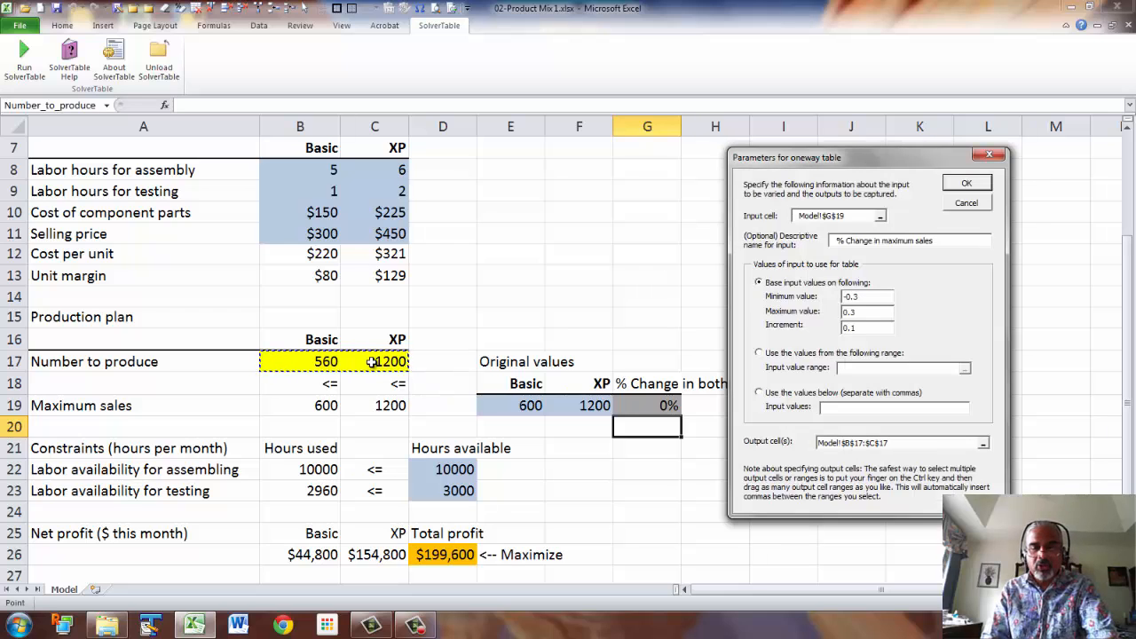
text(,)
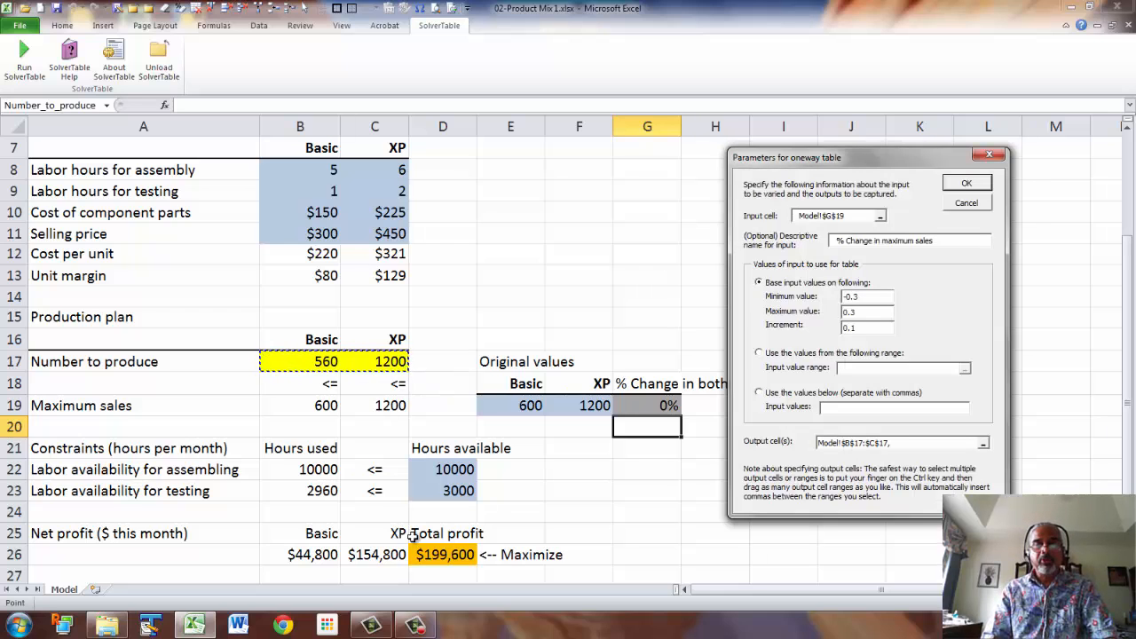
click(448, 556)
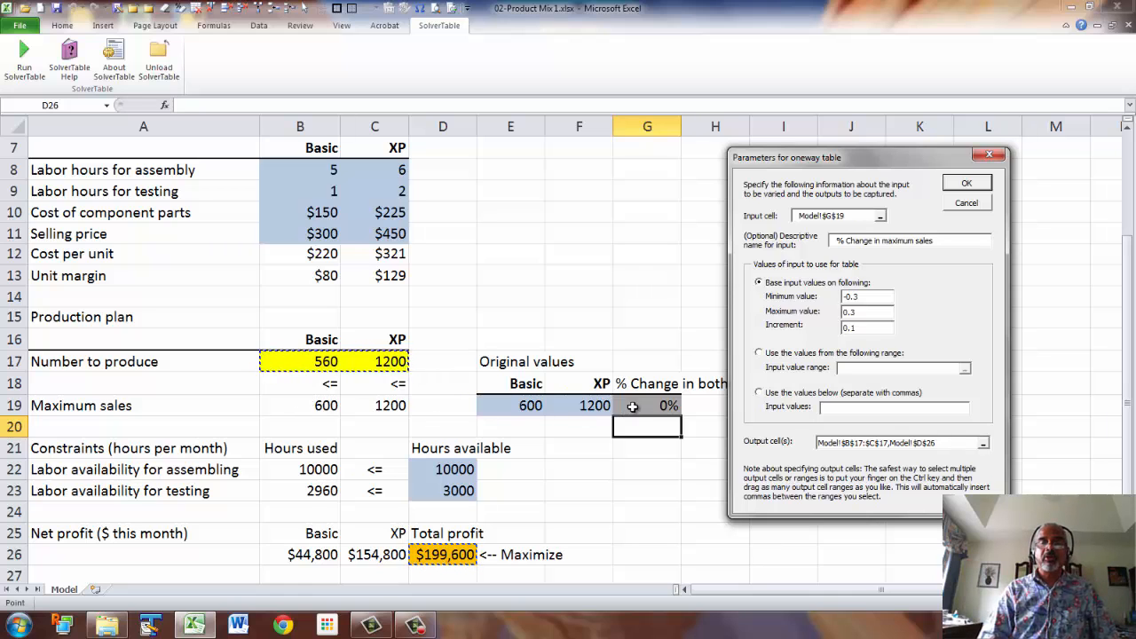
click(966, 183)
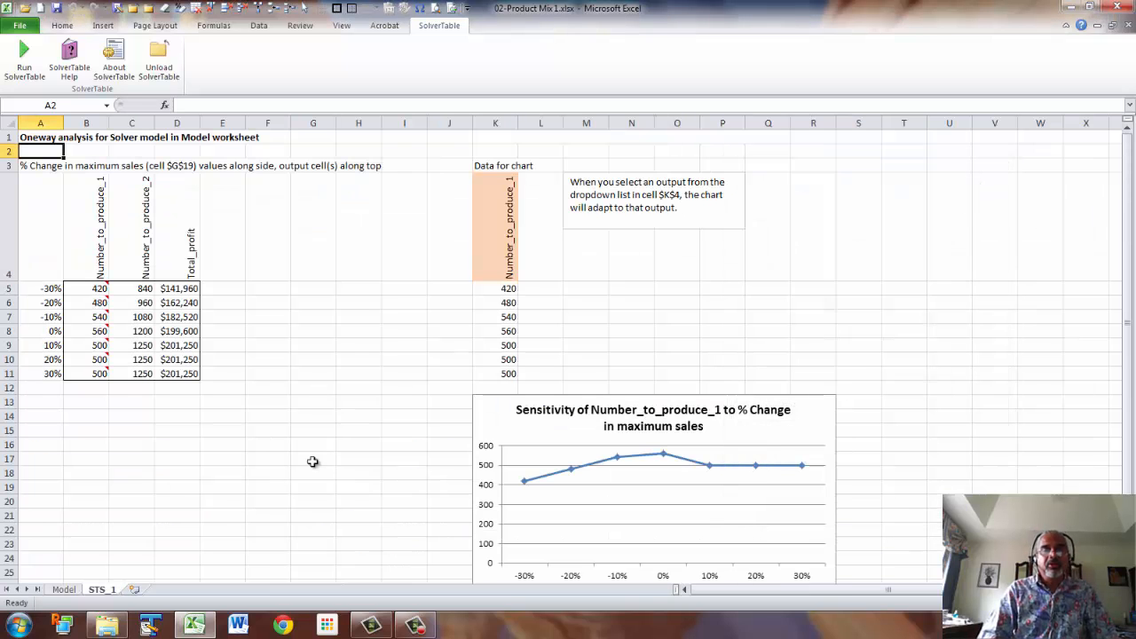
- Chart Number_to_produce_2 and finally Total_profit by changing the output in K4 of STS_1, and return to the Model worksheet
mouse_move(71, 319)
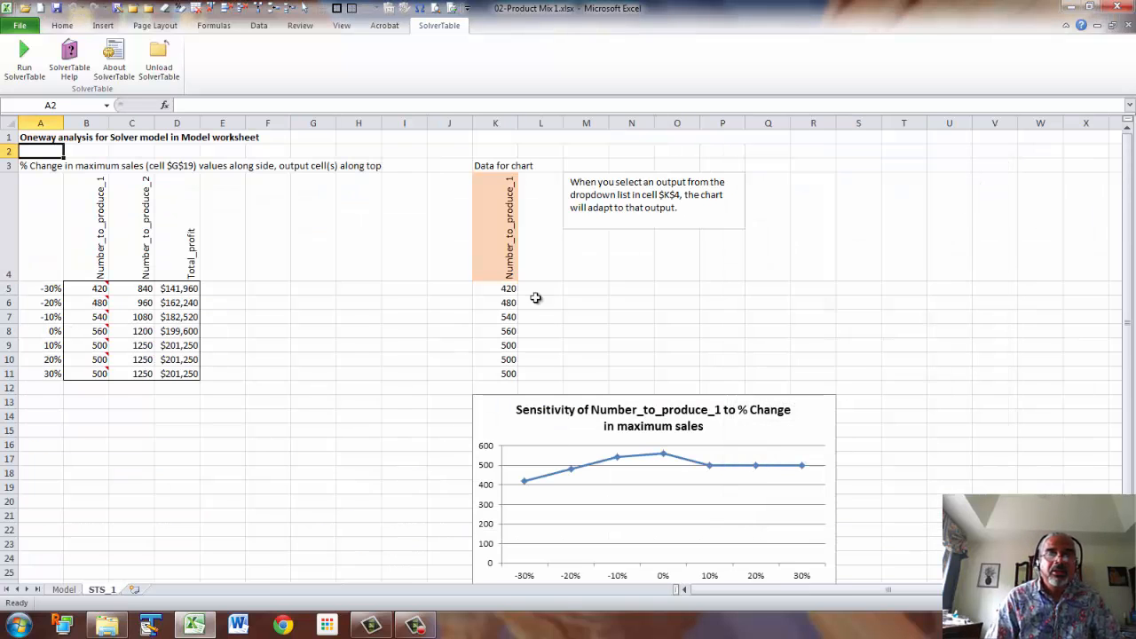
click(509, 261)
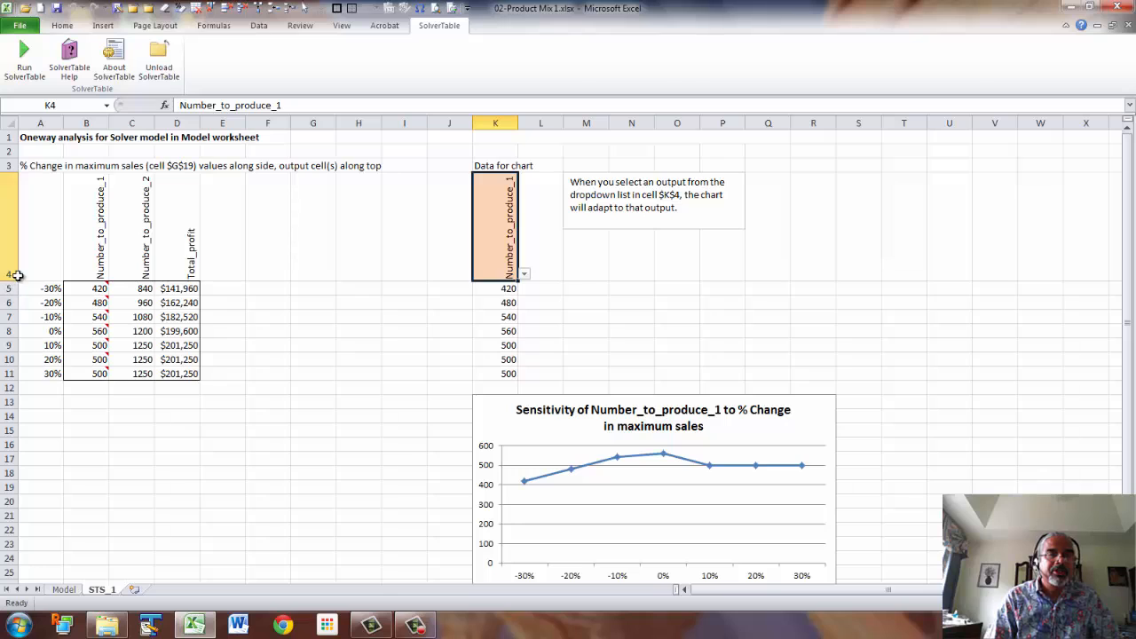
click(524, 274)
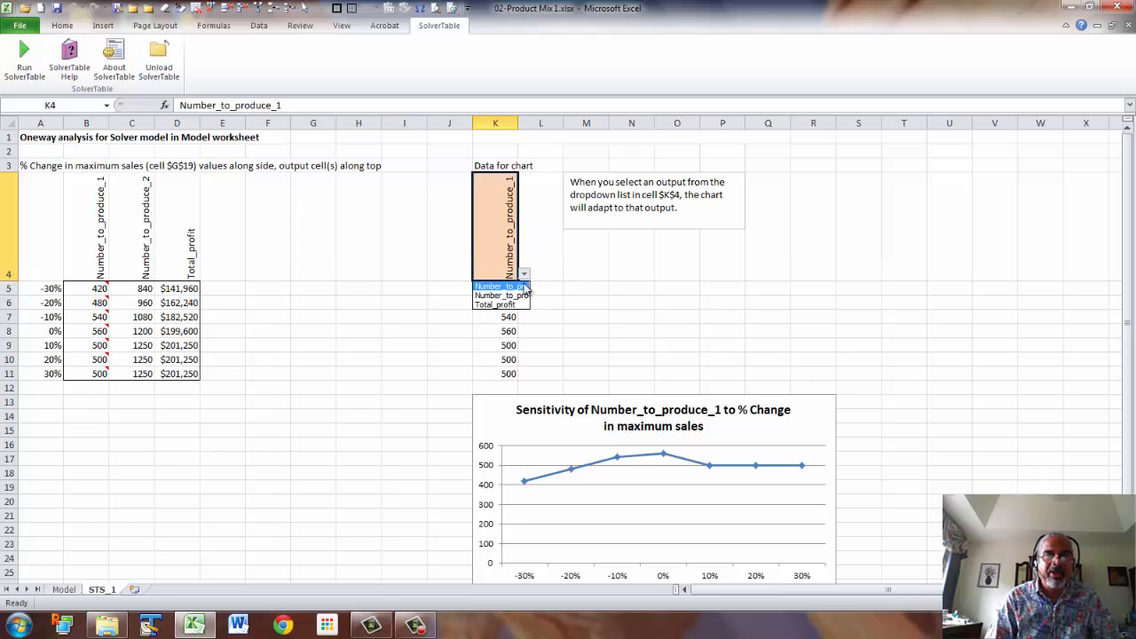
click(515, 297)
click(524, 274)
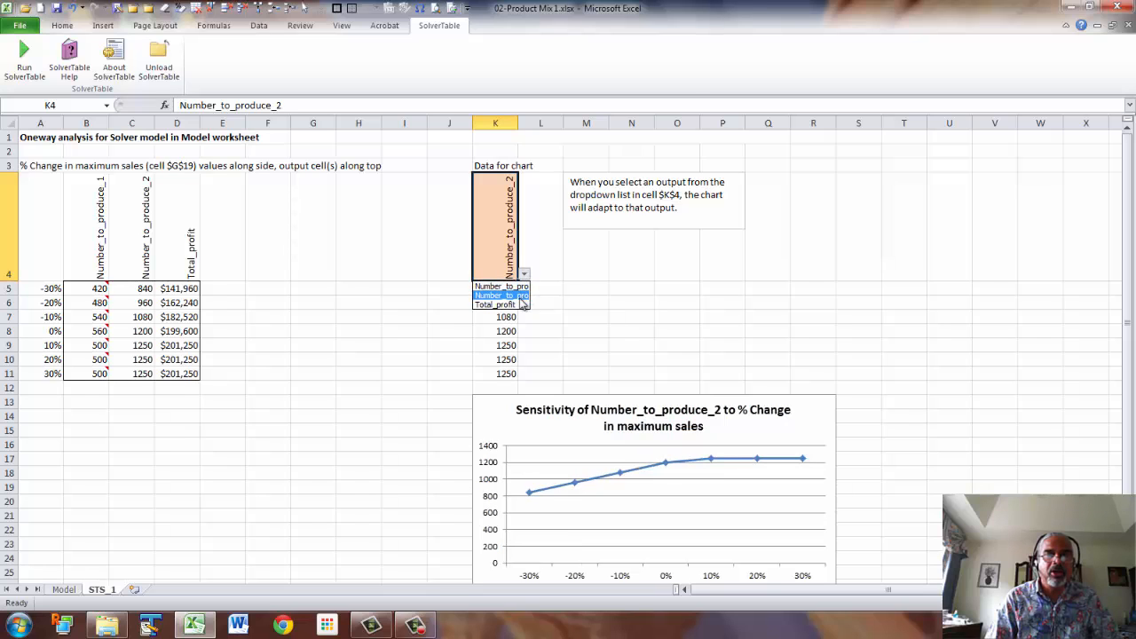
click(518, 305)
scroll(811, 376, down, 1)
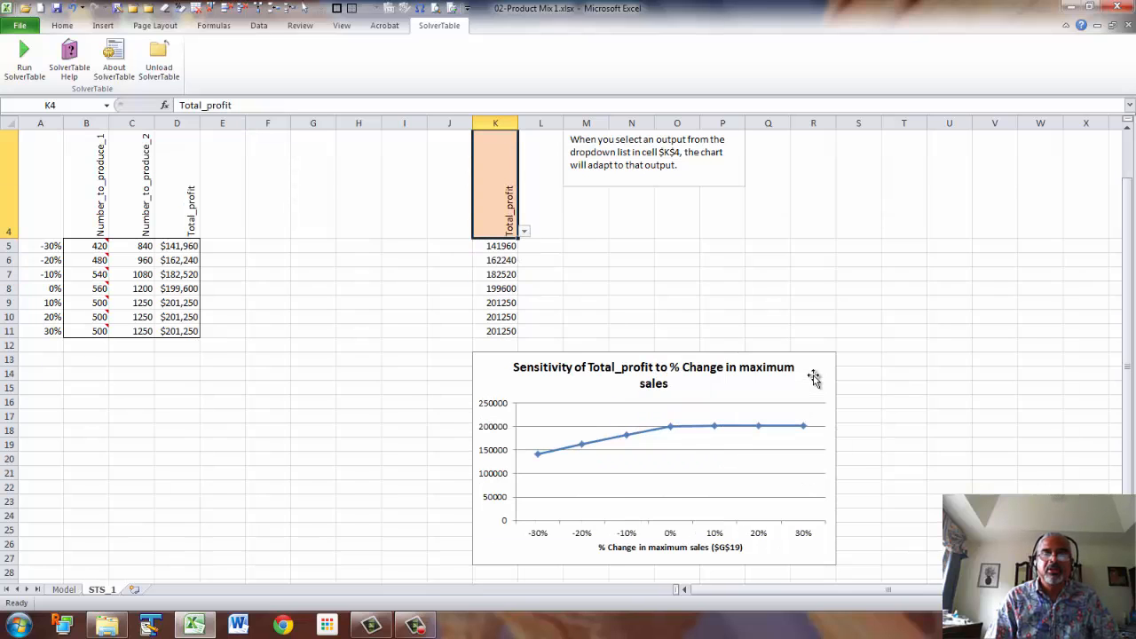
scroll(355, 263, up, 1)
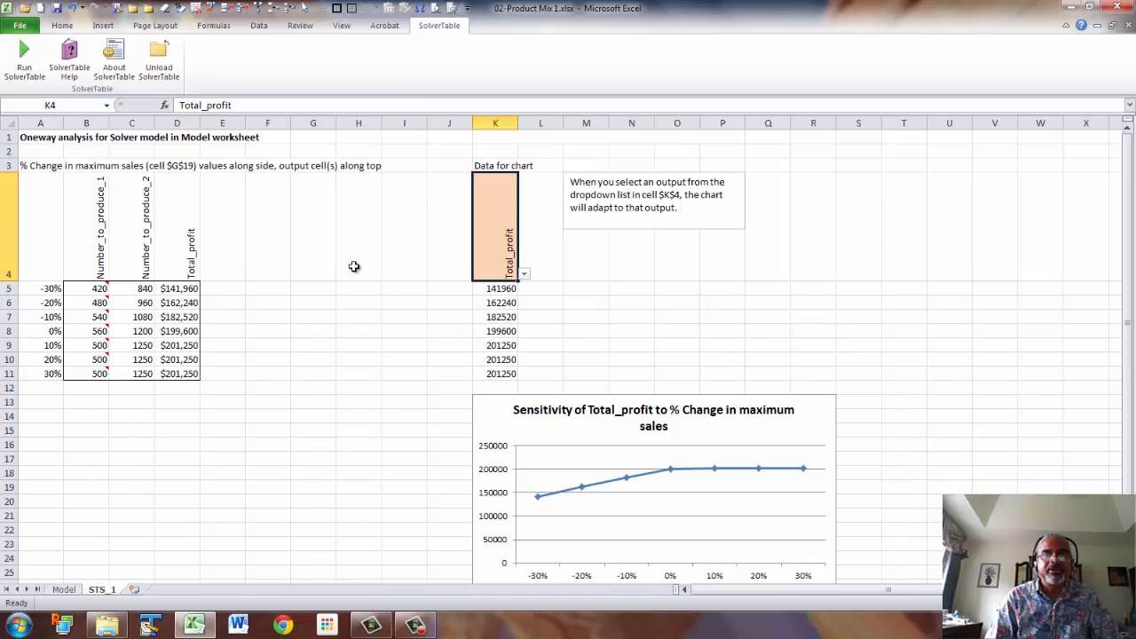
click(27, 140)
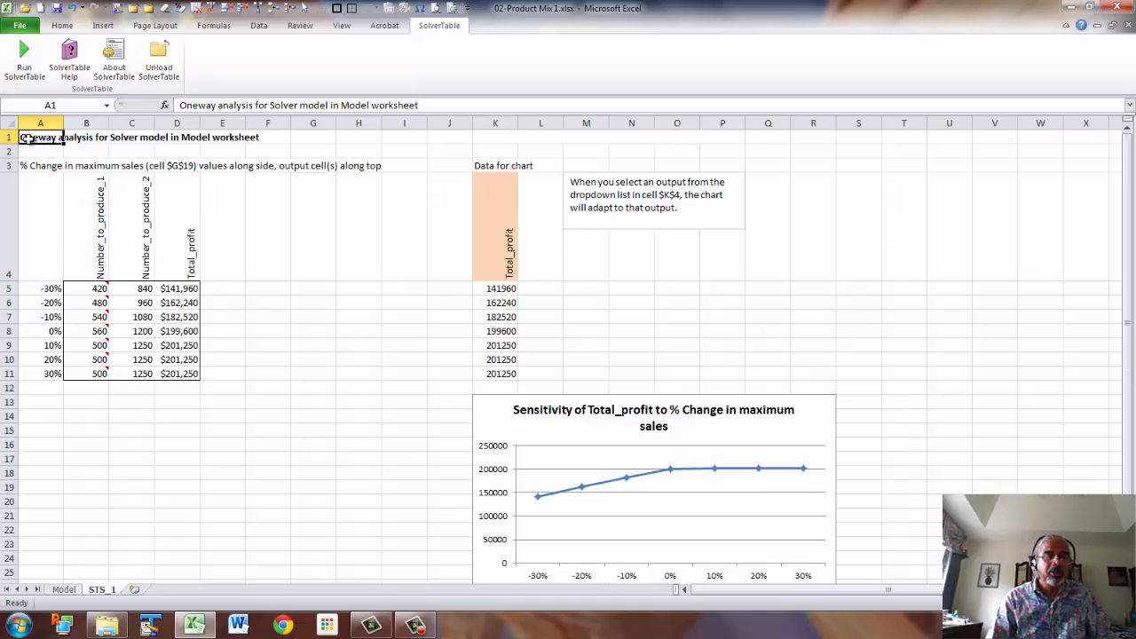
click(57, 590)
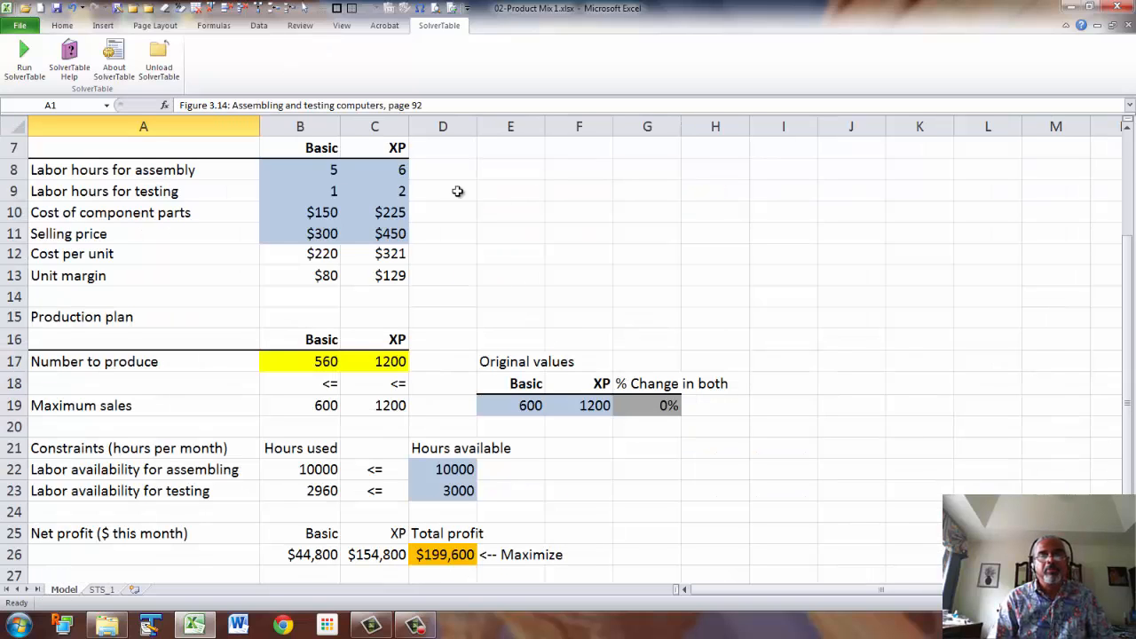